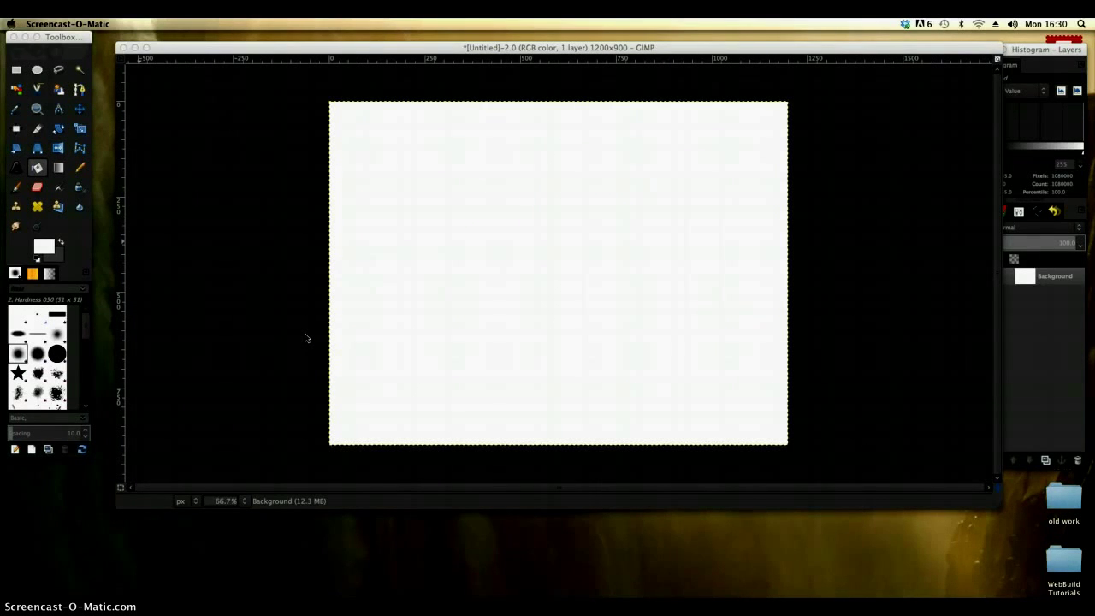
Add a text box on the canvas reading GIMP and make the text black
{"action": "left_click", "coordinate": [16, 169]}
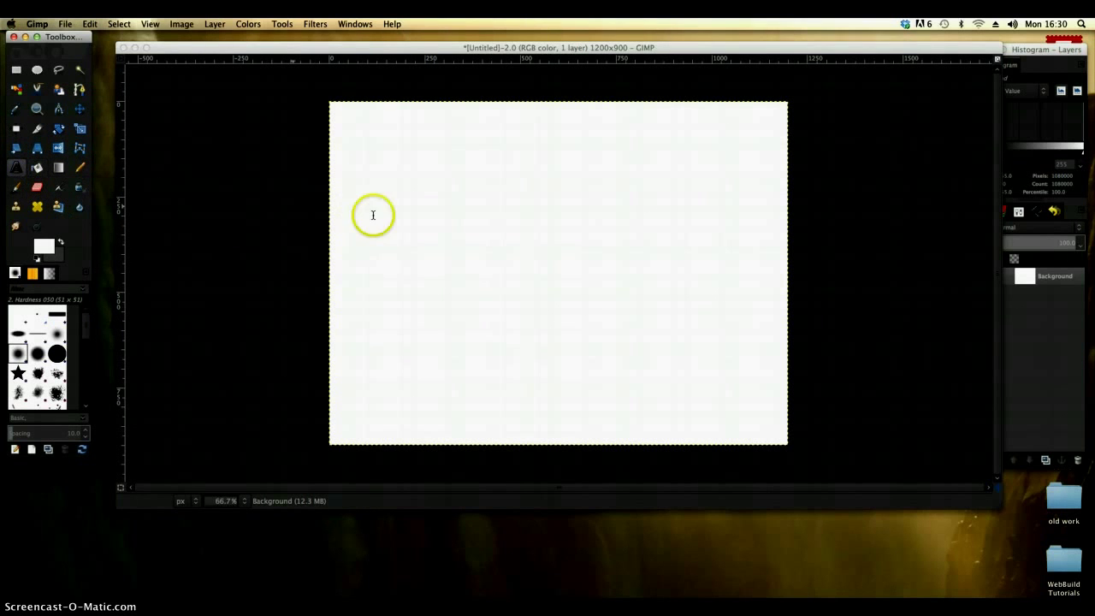
{"action": "left_click_drag", "start_coordinate": [393, 163], "coordinate": [738, 391]}
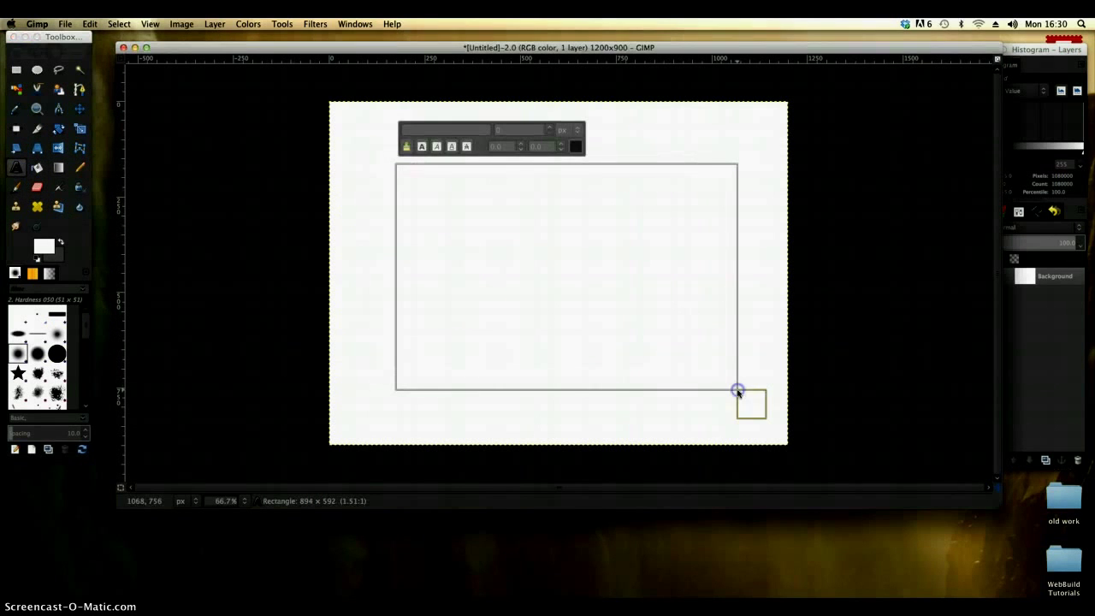
{"action": "left_click", "coordinate": [421, 177]}
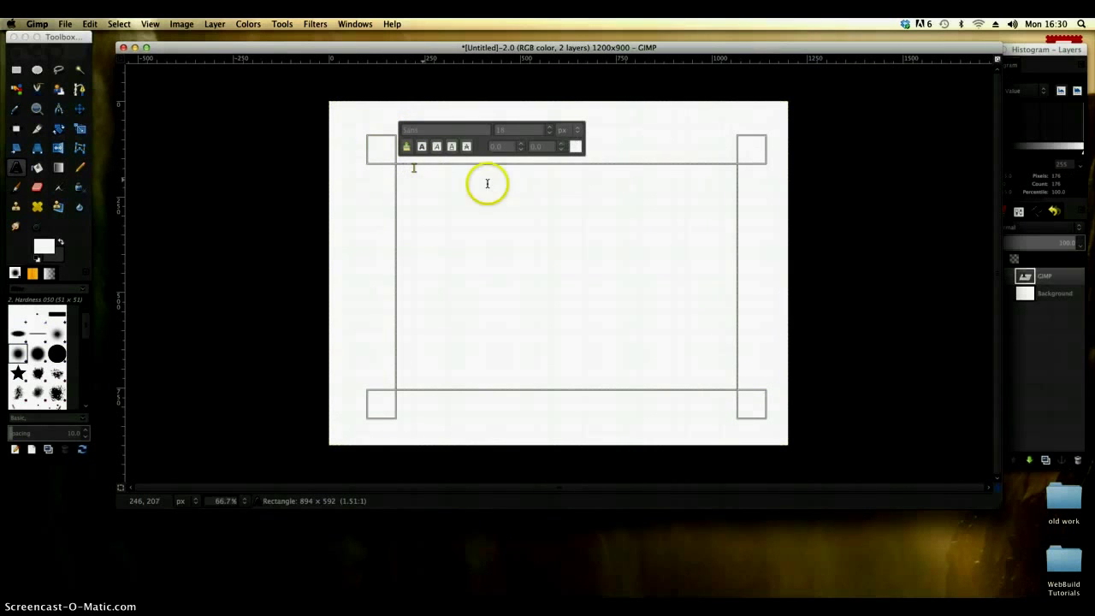
{"action": "left_click_drag", "start_coordinate": [426, 170], "coordinate": [379, 166]}
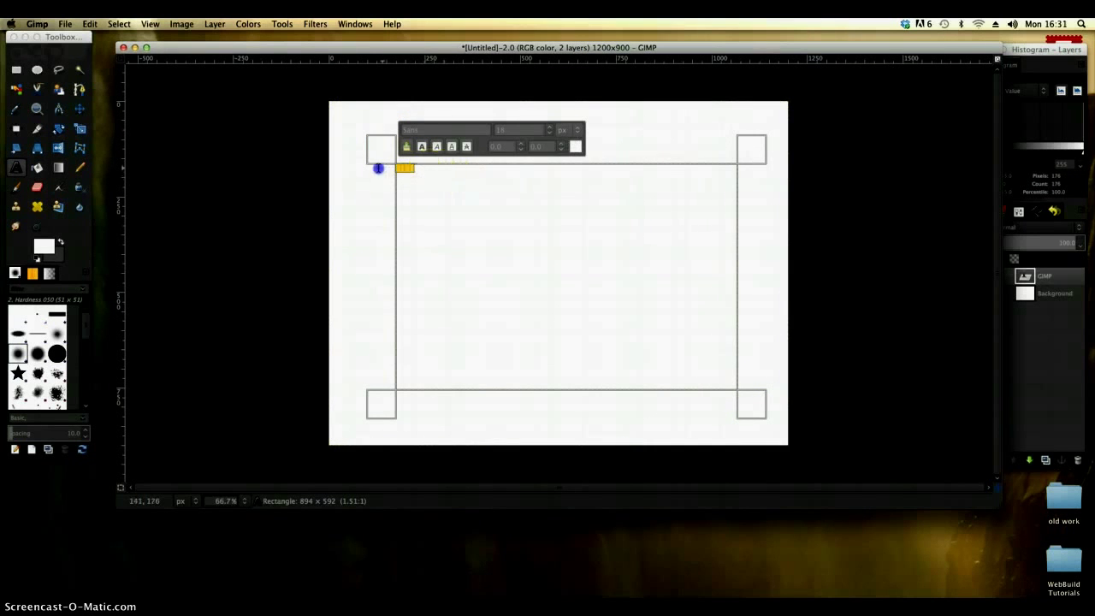
{"action": "left_click", "coordinate": [575, 147]}
{"action": "left_click", "coordinate": [257, 168]}
{"action": "left_click", "coordinate": [255, 204]}
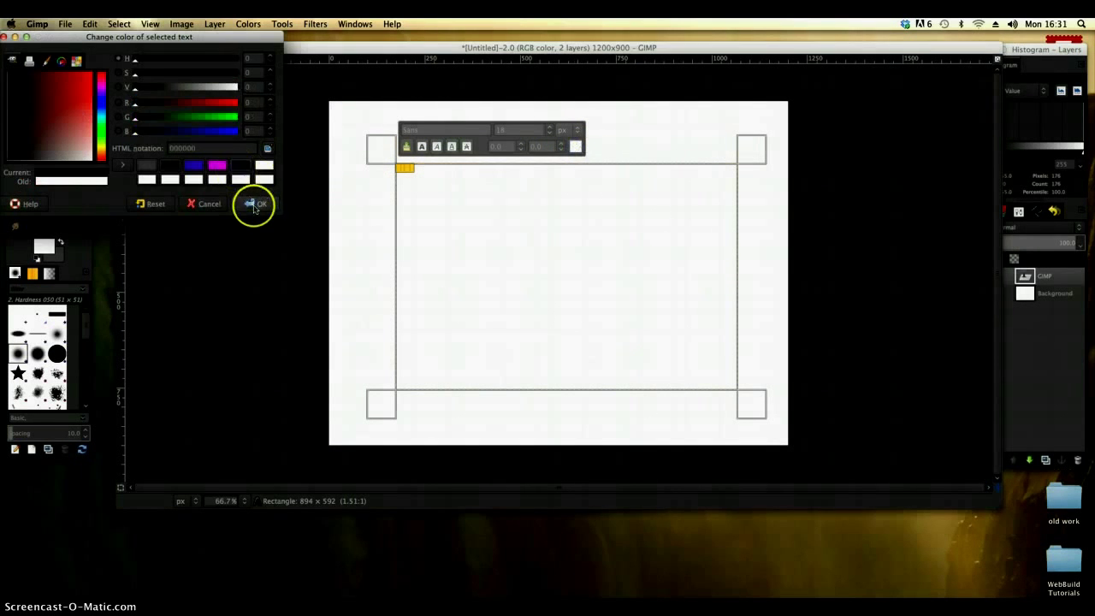
Adjust the font size to about 258 px so GIMP fits on one line
{"action": "left_click", "coordinate": [549, 129]}
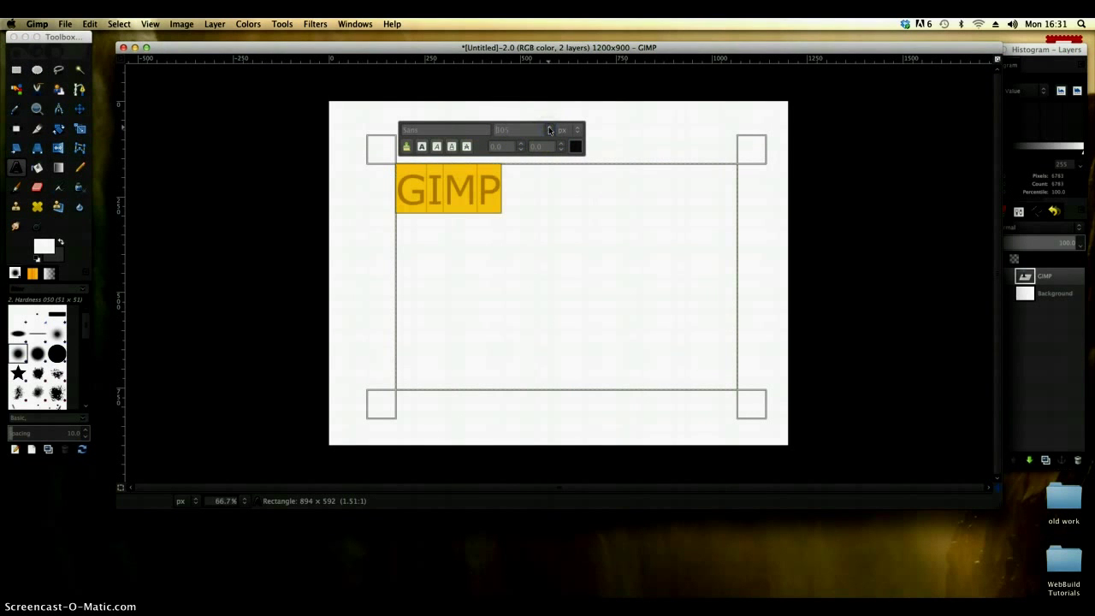
{"action": "left_click", "coordinate": [549, 129]}
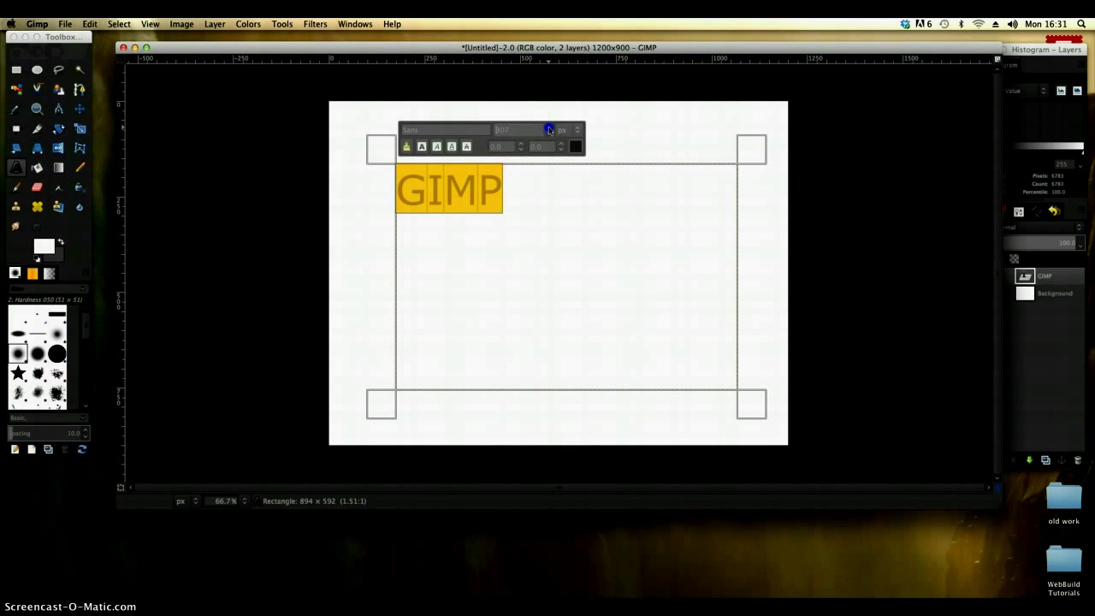
{"action": "left_click", "coordinate": [548, 128]}
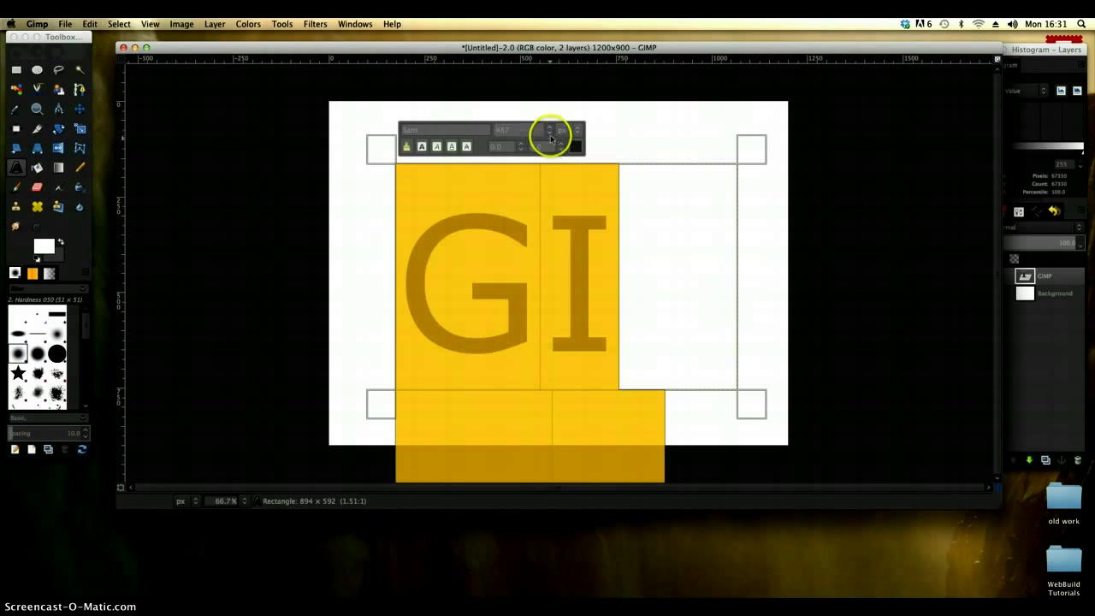
{"action": "left_click", "coordinate": [549, 135]}
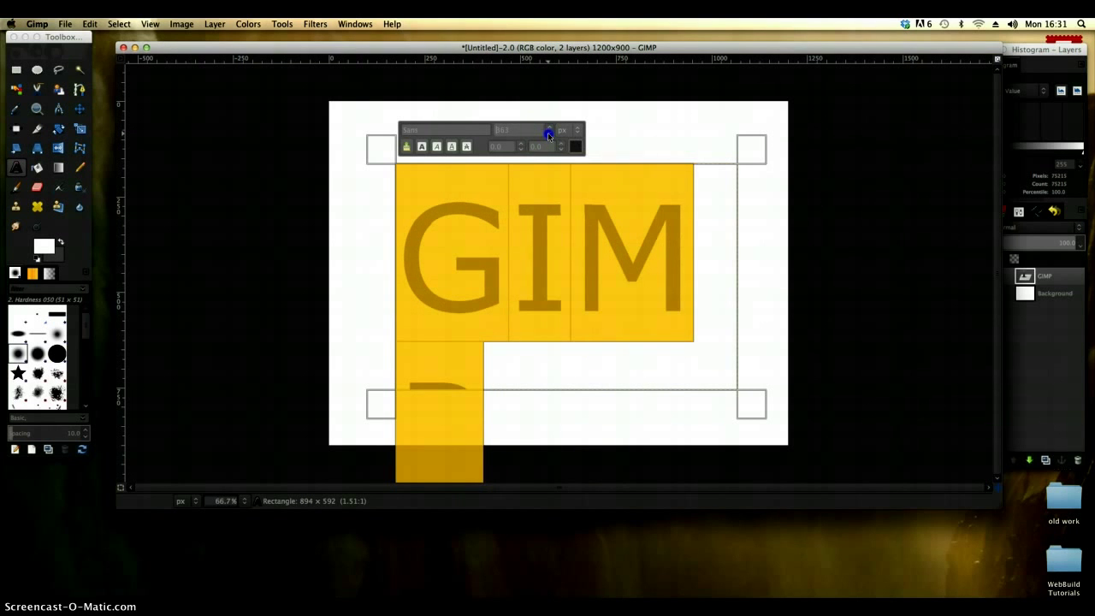
{"action": "left_click", "coordinate": [549, 134]}
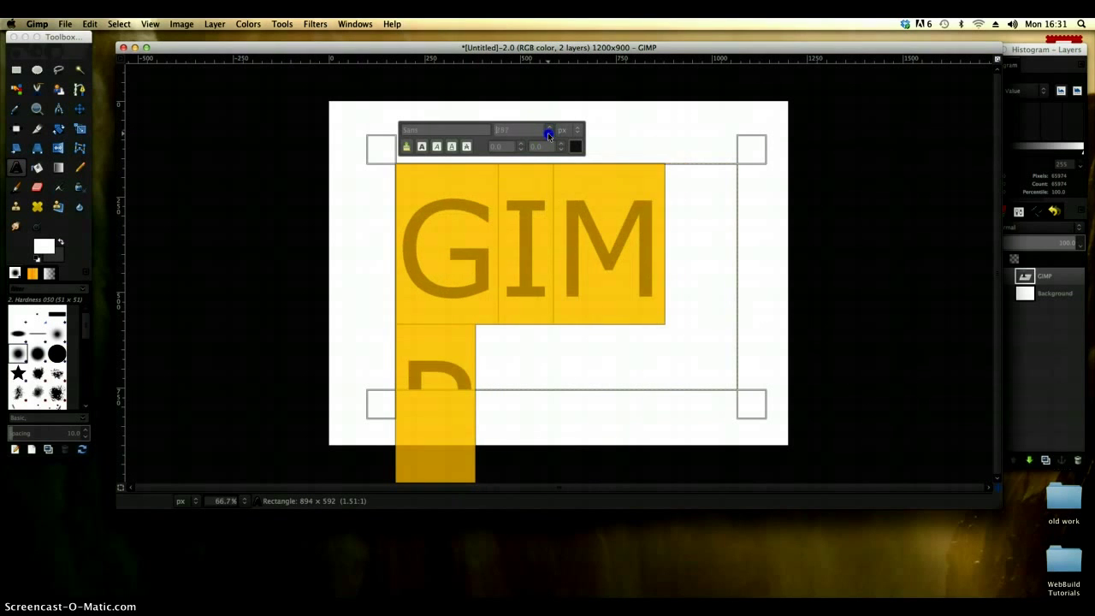
{"action": "left_click", "coordinate": [548, 135]}
Change the GIMP text font to Bebas Neue and enlarge it a few size steps
{"action": "left_click_drag", "start_coordinate": [442, 128], "coordinate": [385, 126]}
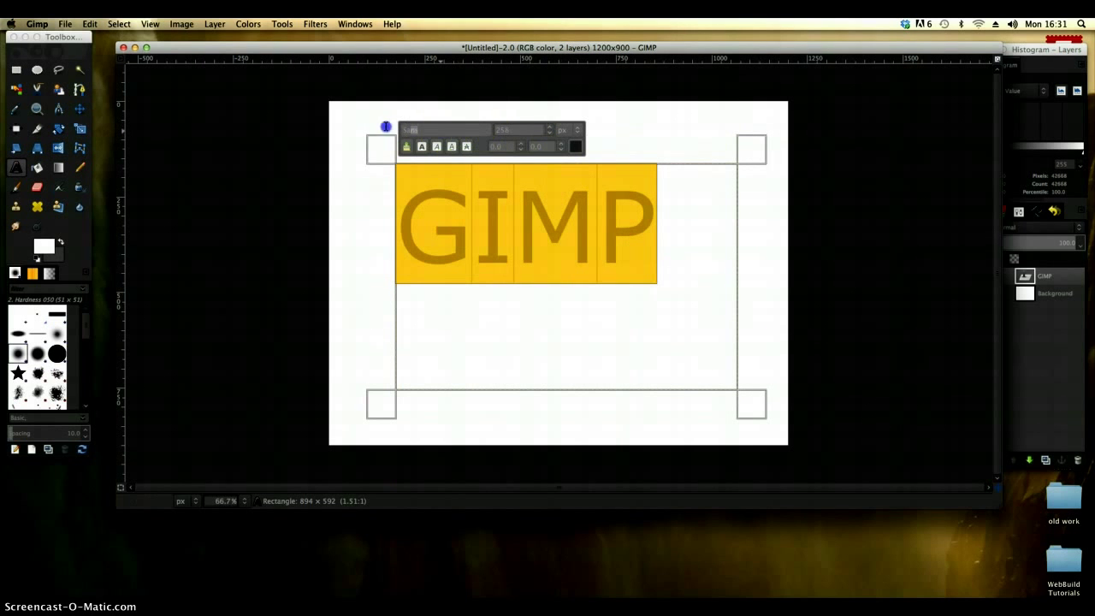
{"action": "type", "text": "b"}
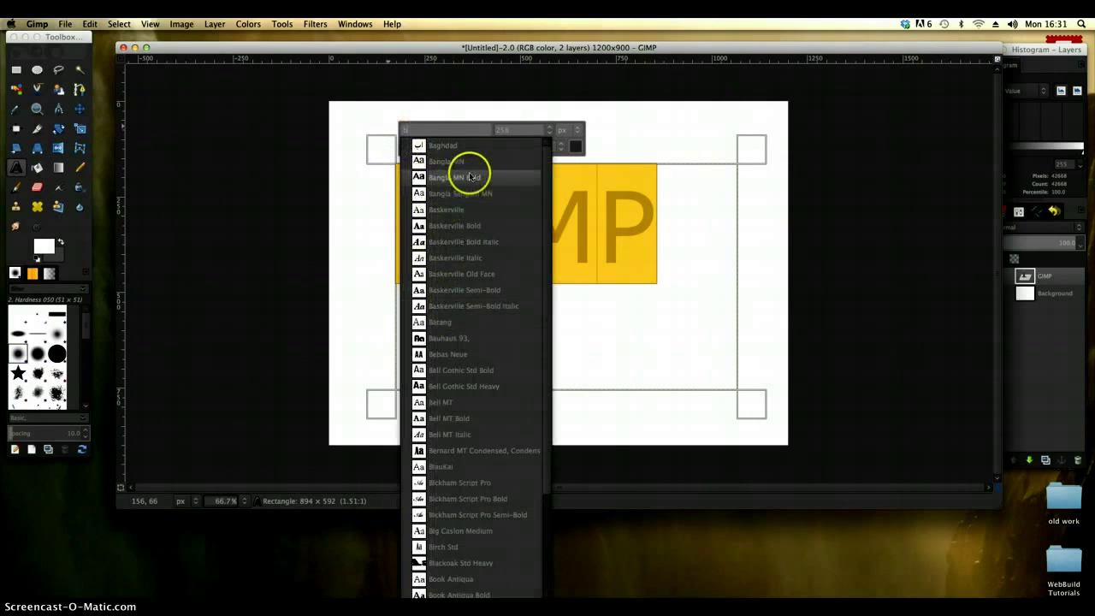
{"action": "left_click", "coordinate": [479, 354]}
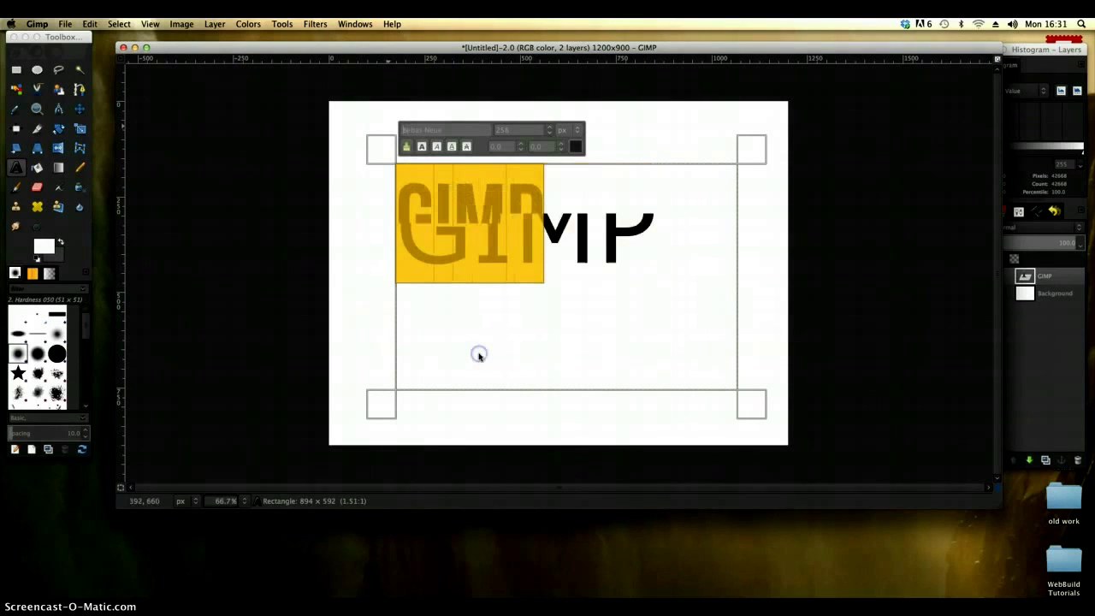
{"action": "left_click", "coordinate": [550, 128]}
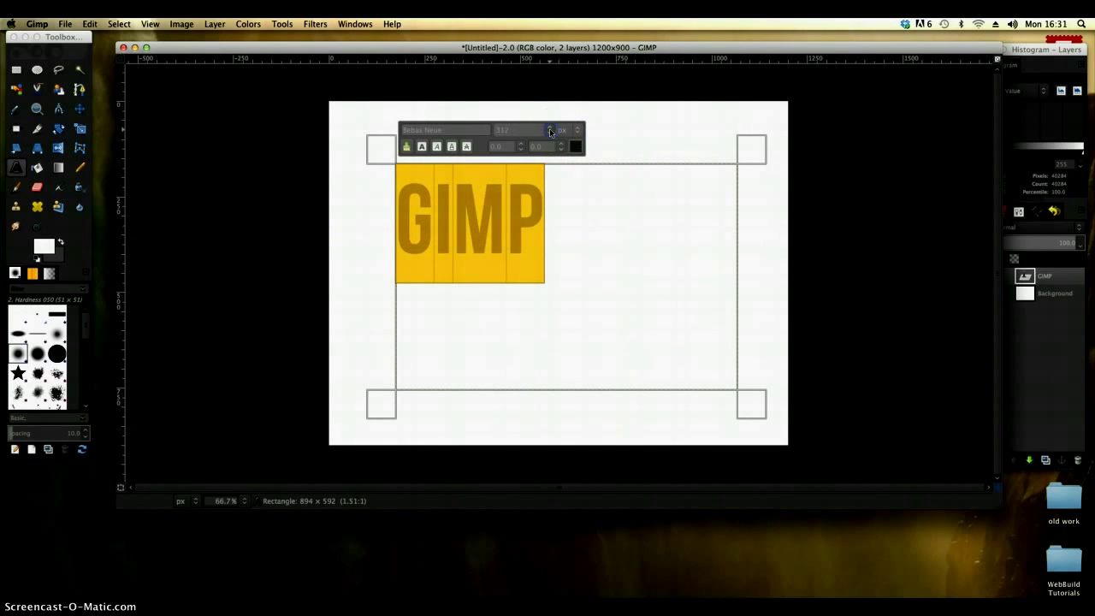
{"action": "left_click", "coordinate": [550, 129]}
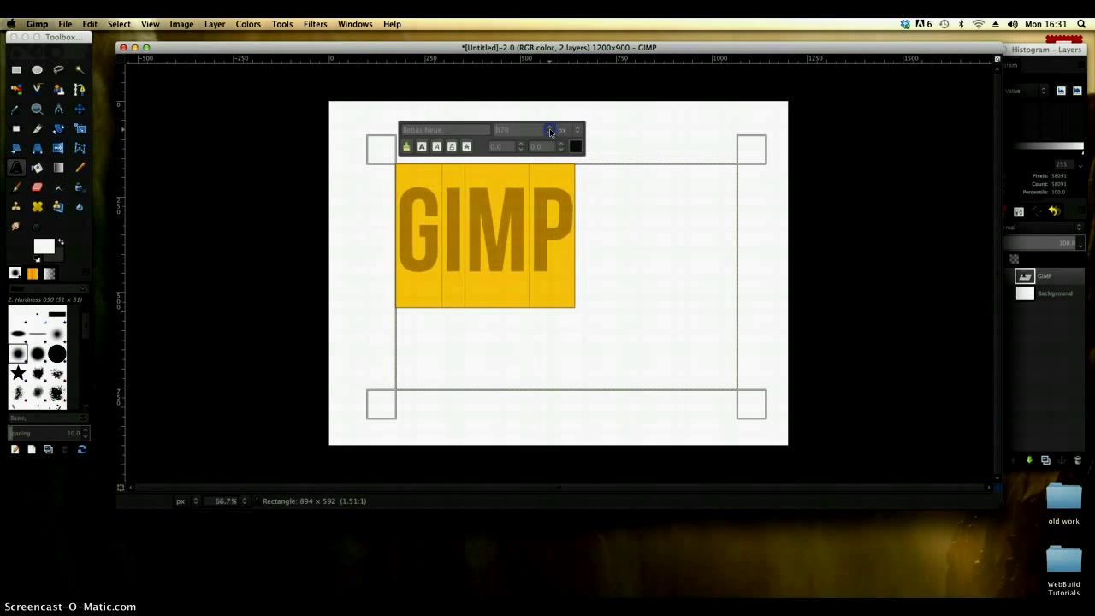
{"action": "left_click", "coordinate": [550, 129]}
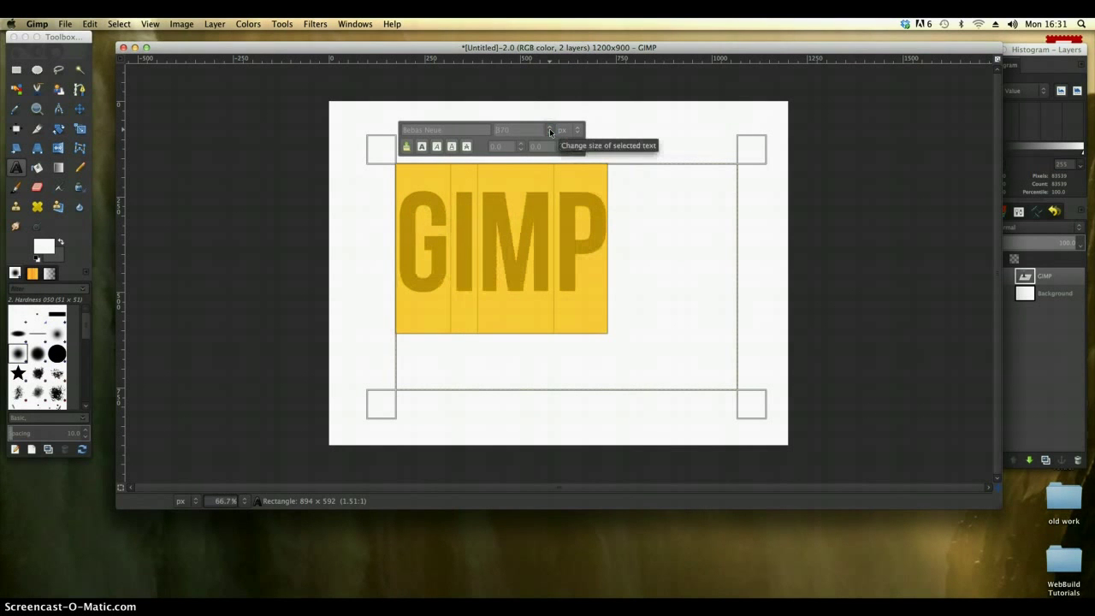
{"action": "left_click", "coordinate": [80, 108]}
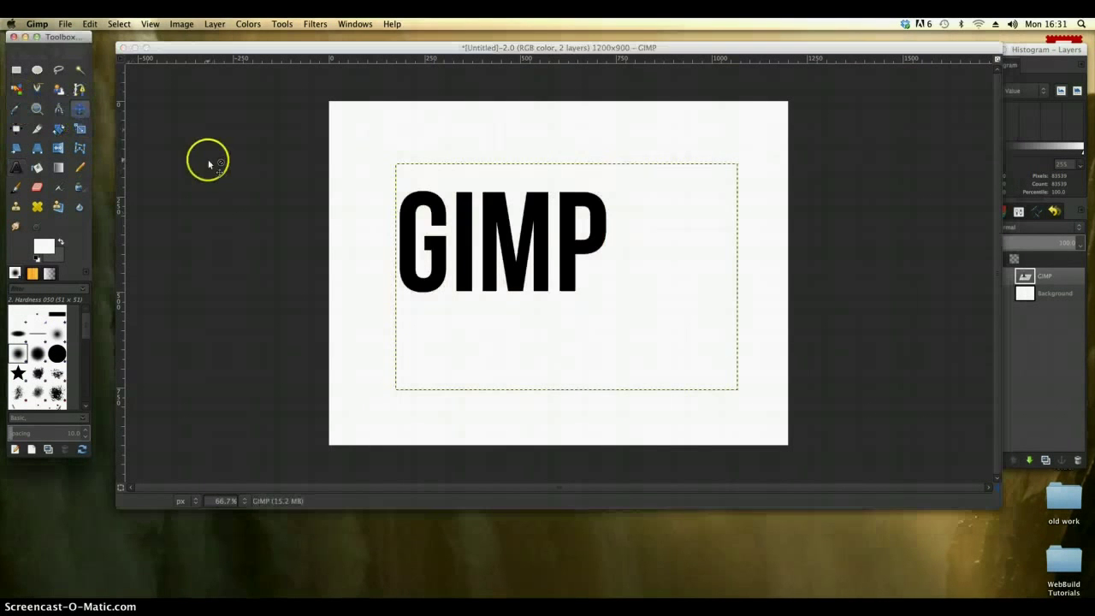
Shift the text lower and right, then use Alpha to Selection to select the letter shapes
{"action": "left_click_drag", "start_coordinate": [472, 239], "coordinate": [513, 264]}
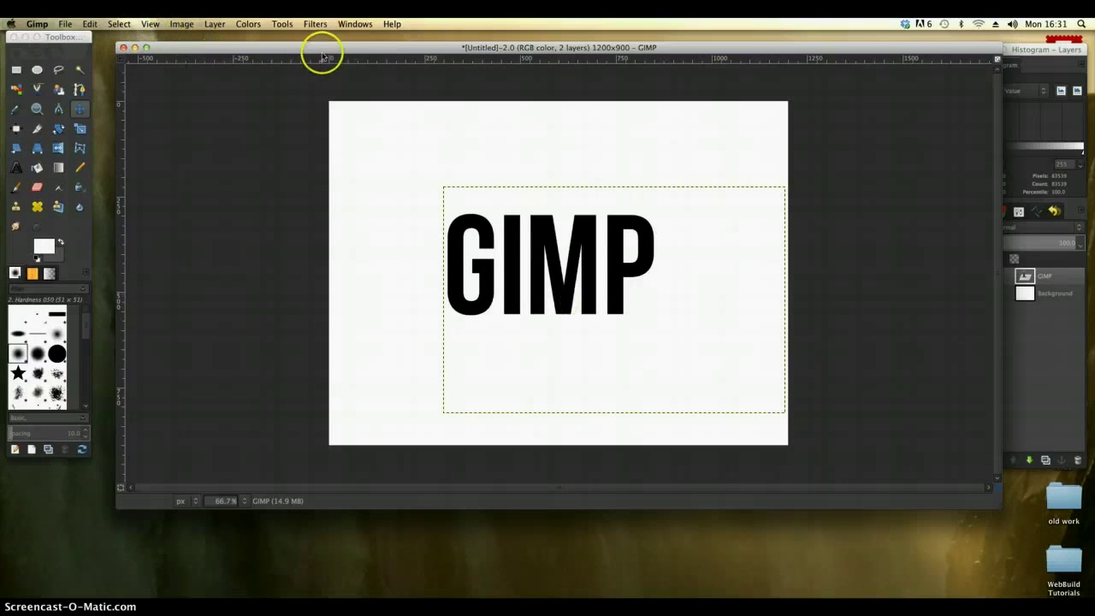
{"action": "left_click", "coordinate": [214, 24]}
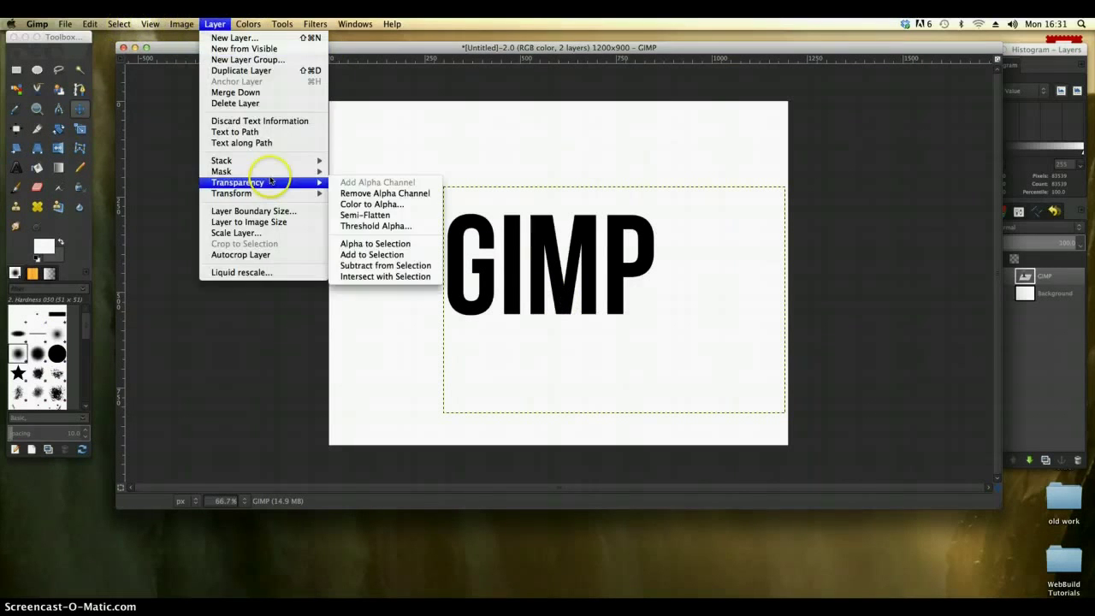
{"action": "mouse_move", "coordinate": [271, 176]}
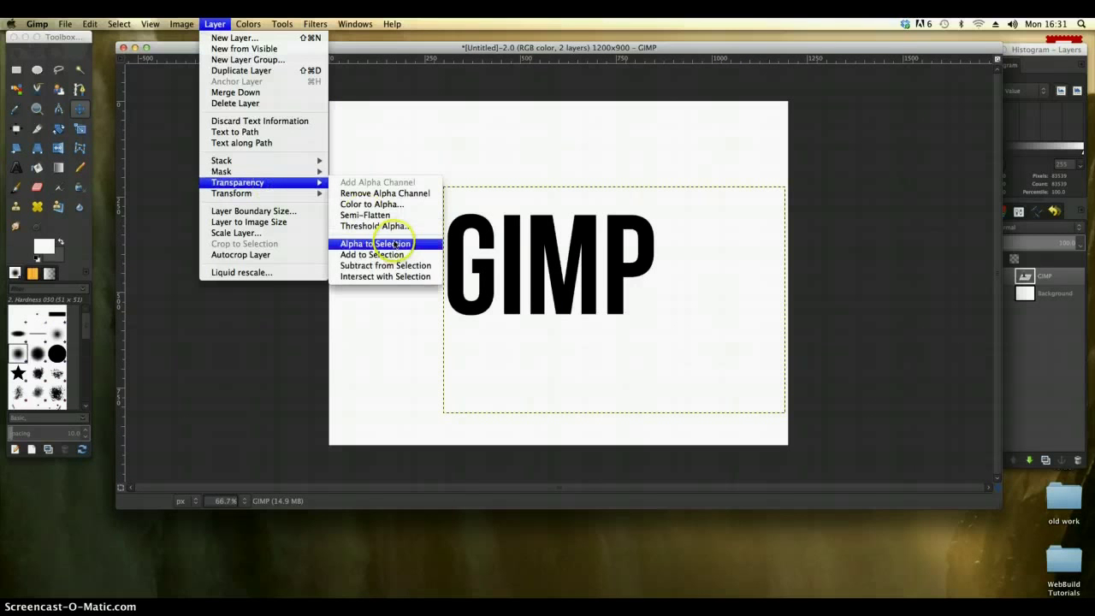
{"action": "left_click", "coordinate": [395, 246]}
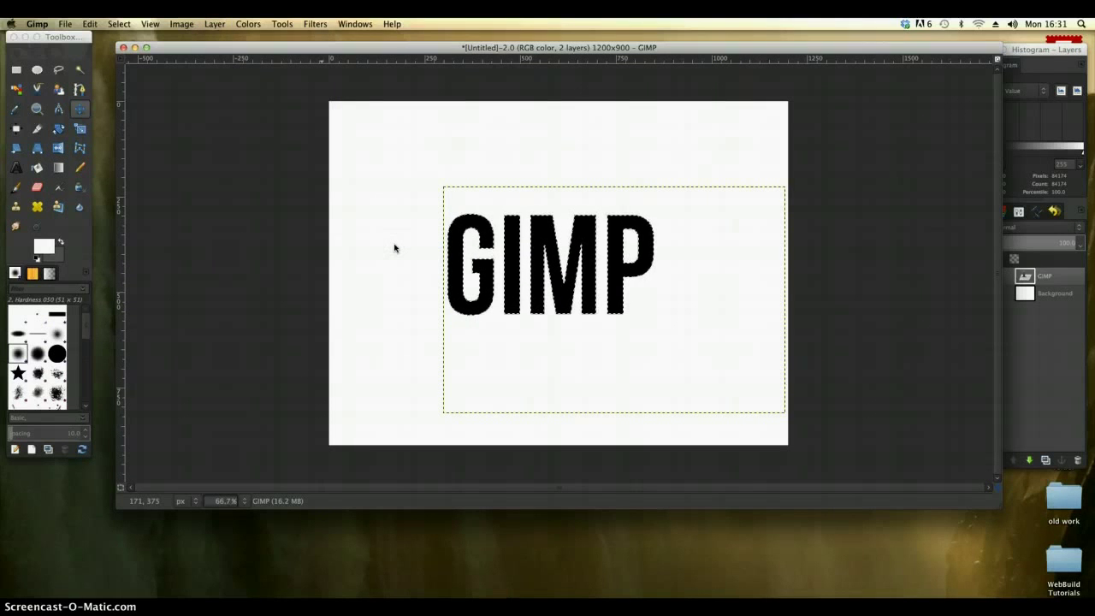
Fill the letter selection with a vertical Brushed Aluminium gradient using the Blend tool
{"action": "left_click", "coordinate": [60, 169]}
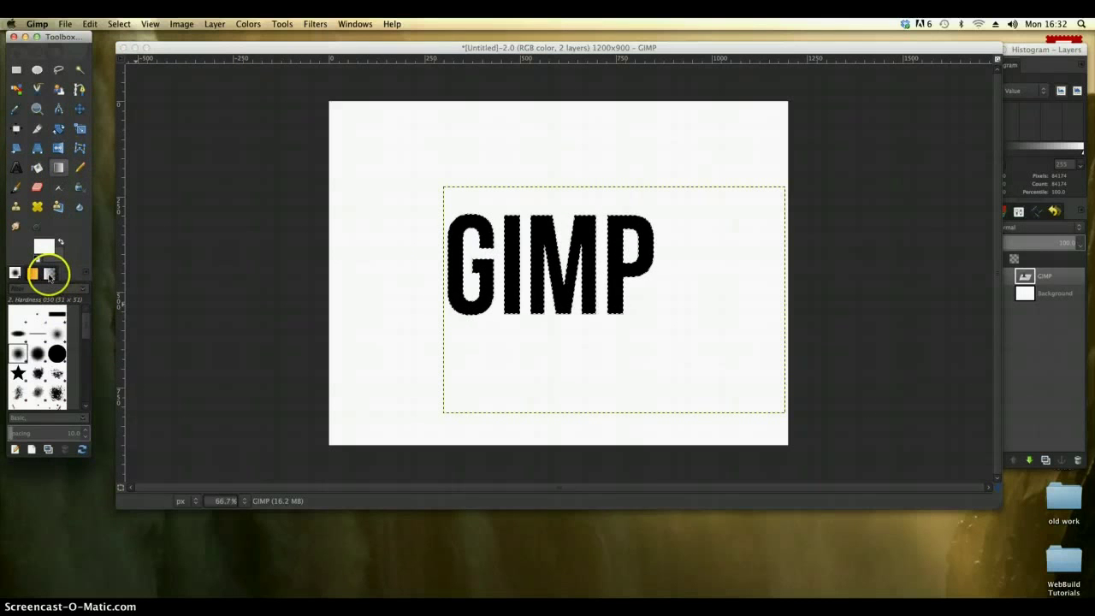
{"action": "left_click", "coordinate": [50, 275]}
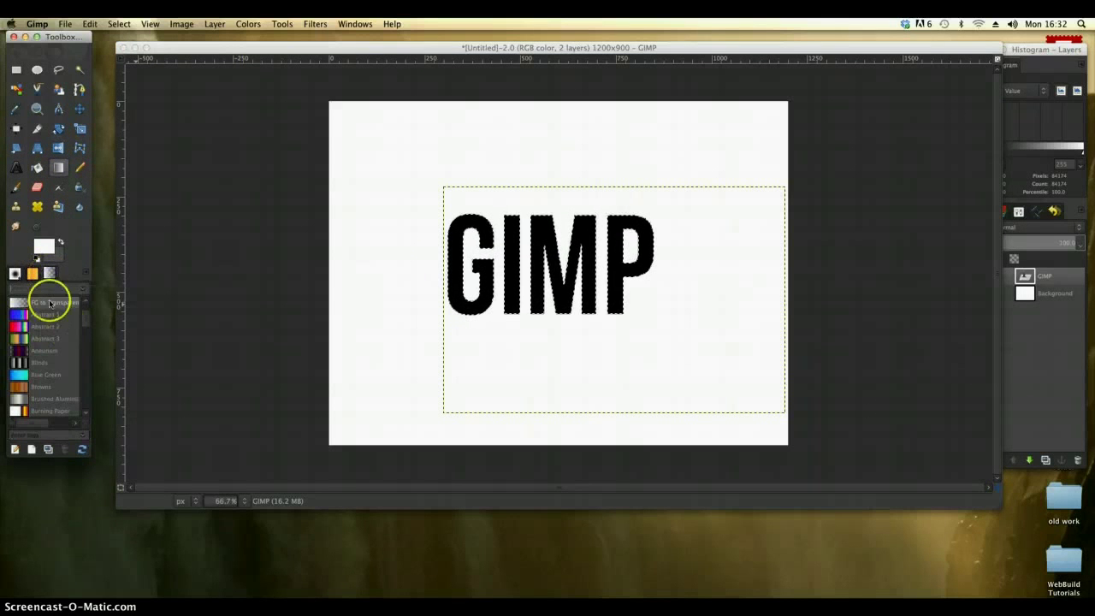
{"action": "mouse_move", "coordinate": [89, 319]}
{"action": "left_mouse_down"}
{"action": "mouse_move", "coordinate": [84, 394]}
{"action": "mouse_move", "coordinate": [85, 311]}
{"action": "mouse_move", "coordinate": [88, 326]}
{"action": "left_mouse_up"}
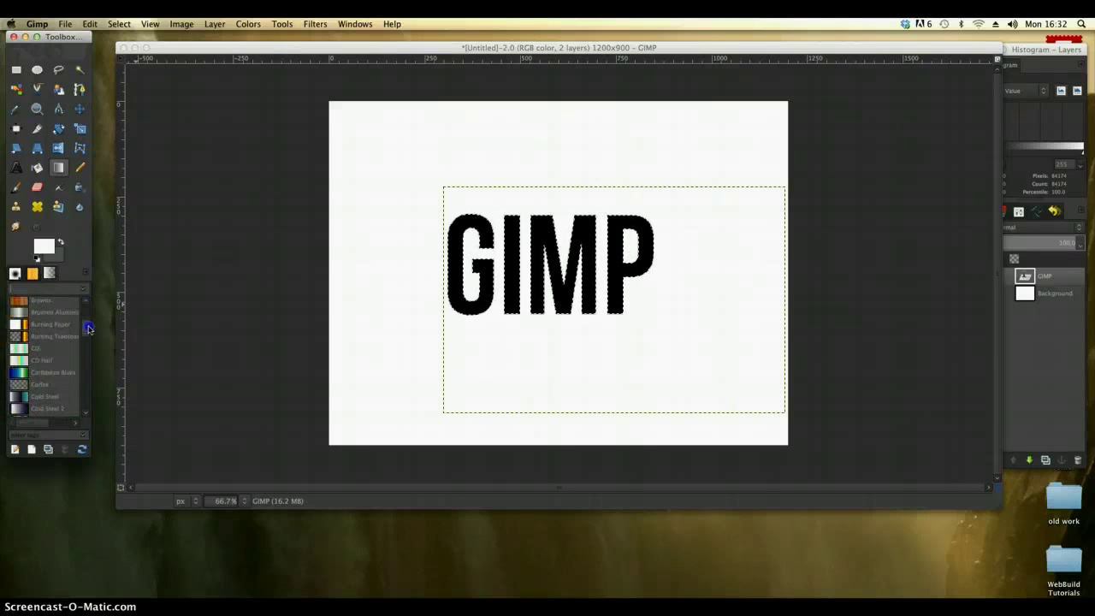
{"action": "left_click", "coordinate": [59, 313]}
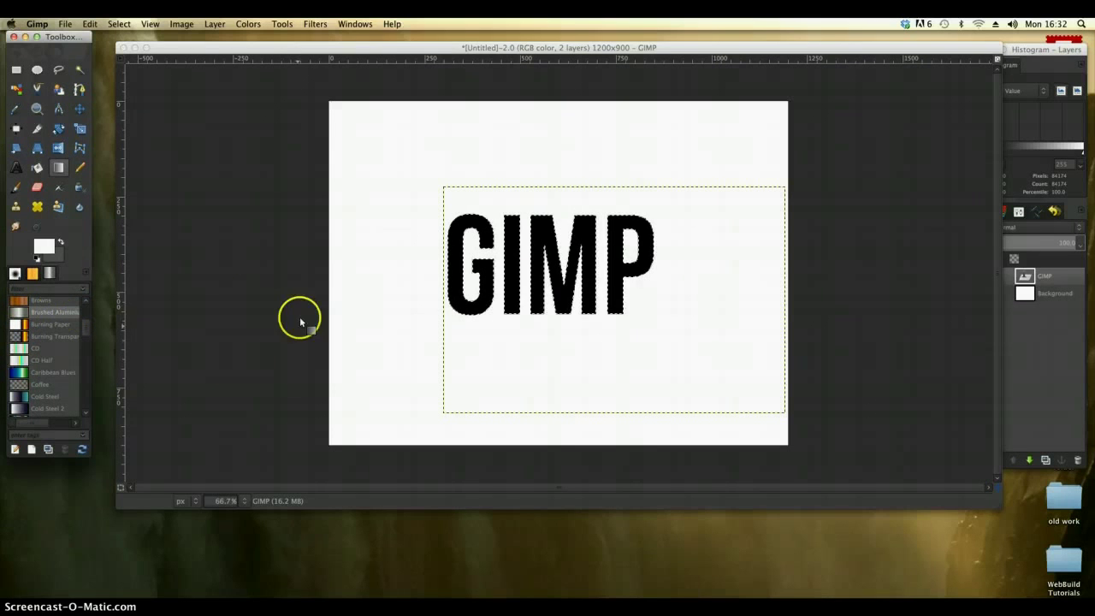
{"action": "left_click_drag", "start_coordinate": [555, 199], "coordinate": [555, 294]}
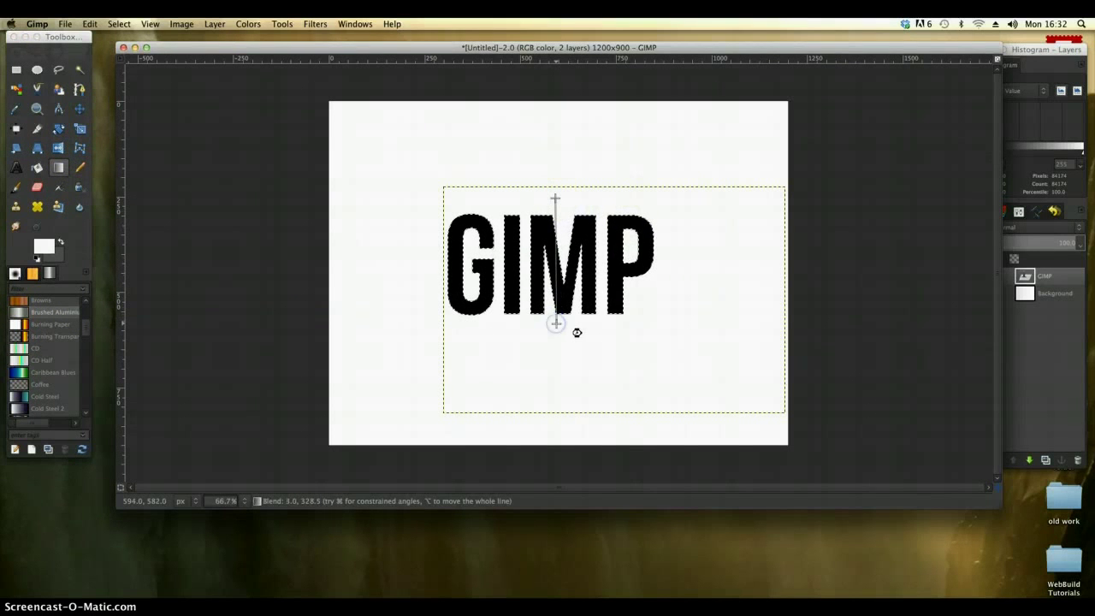
{"action": "left_click_drag", "start_coordinate": [556, 323], "coordinate": [556, 323]}
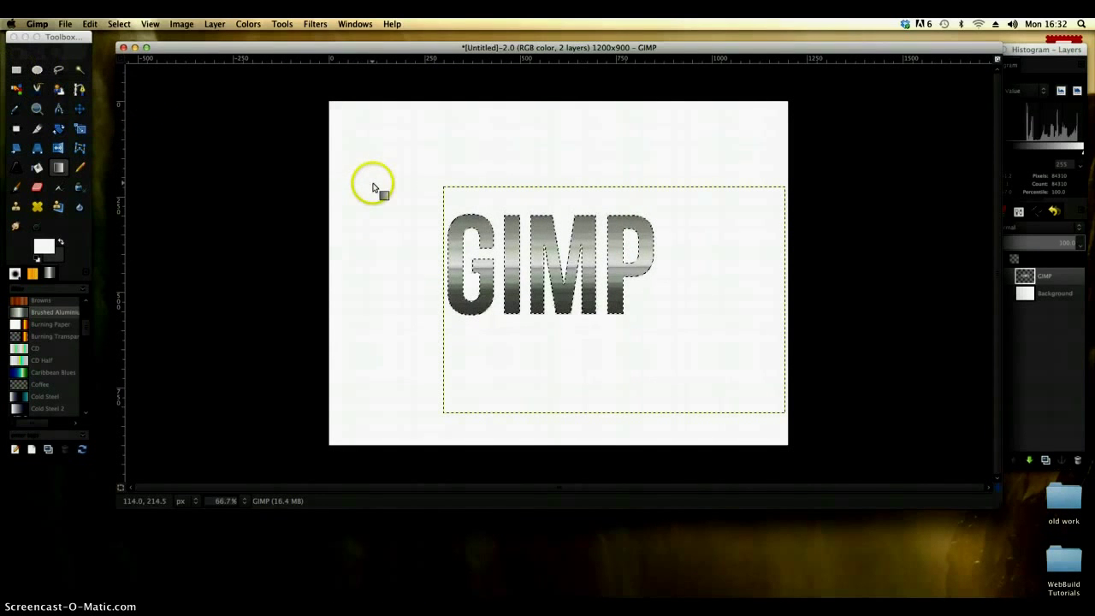
Add a transparent layer named Layer above the text, select the letter shapes, and keep Layer active
{"action": "left_click", "coordinate": [1042, 60]}
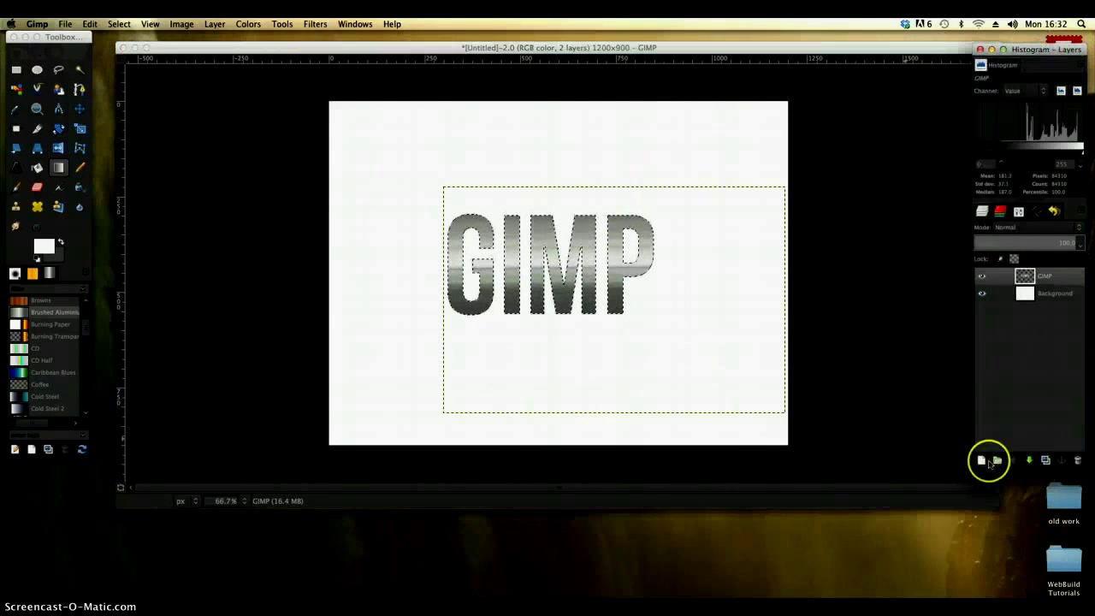
{"action": "left_click", "coordinate": [983, 461]}
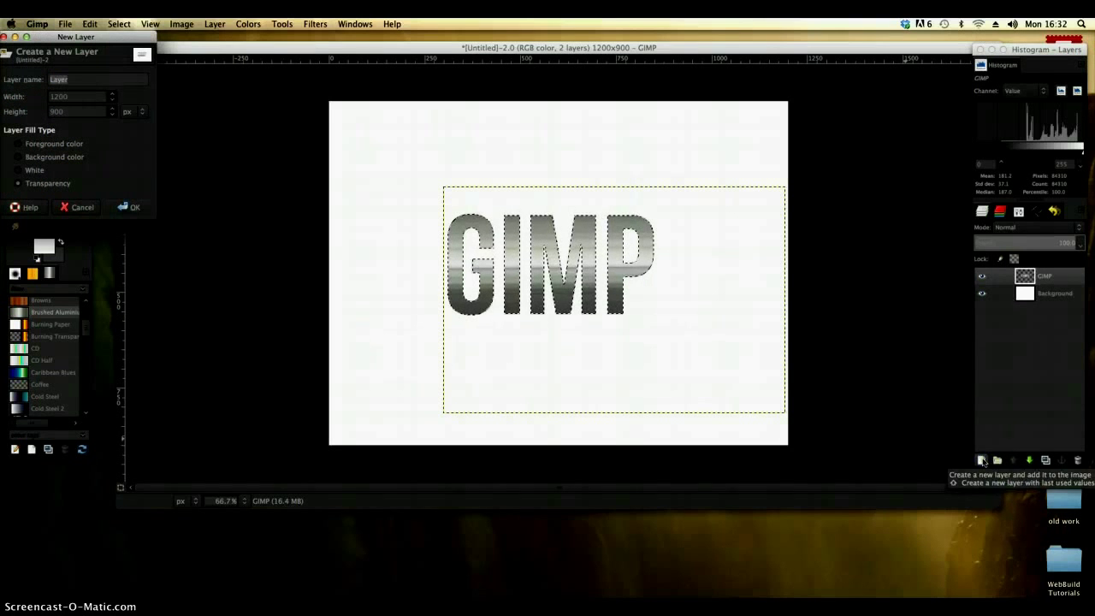
{"action": "left_click", "coordinate": [126, 211]}
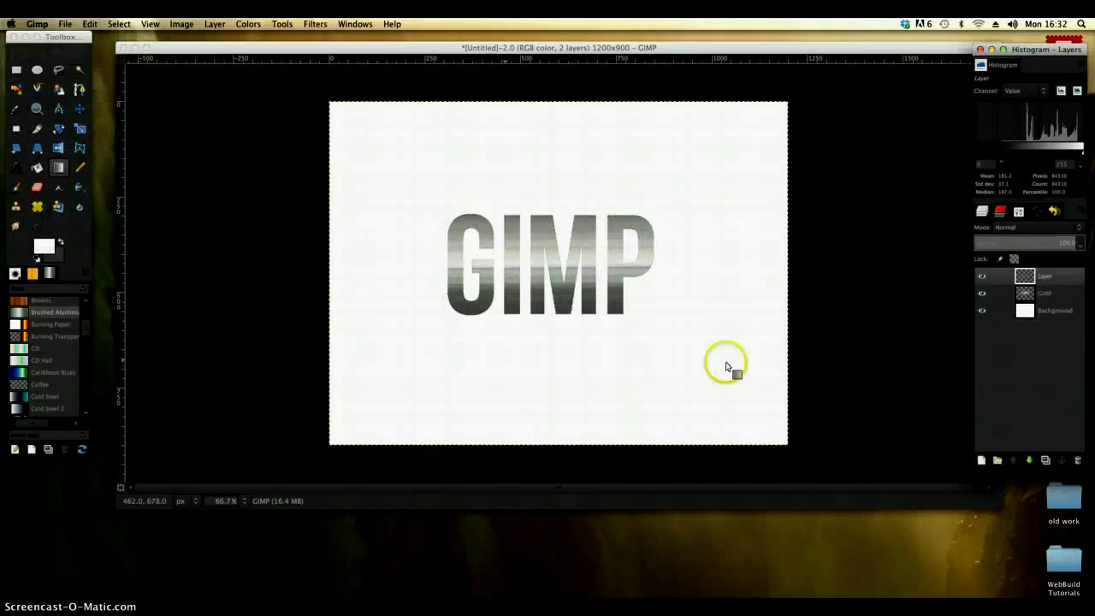
{"action": "left_click", "coordinate": [1037, 295], "text": "alt"}
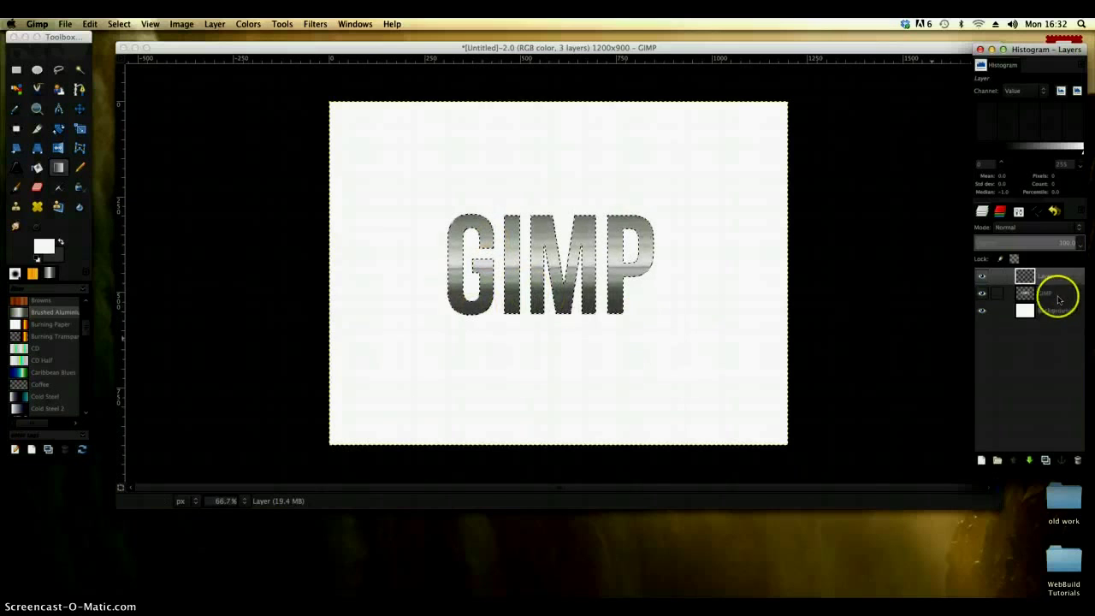
{"action": "left_click", "coordinate": [1052, 295]}
{"action": "left_click", "coordinate": [1056, 279]}
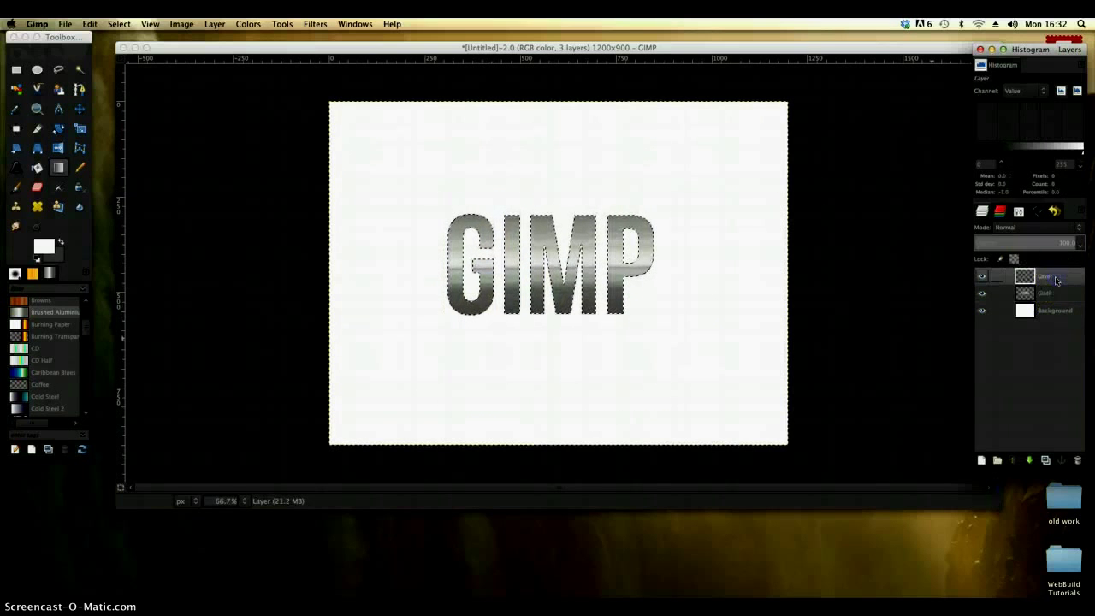
Grow the letter selection slightly with Select > Grow
{"action": "left_click", "coordinate": [119, 24]}
{"action": "left_click", "coordinate": [171, 151]}
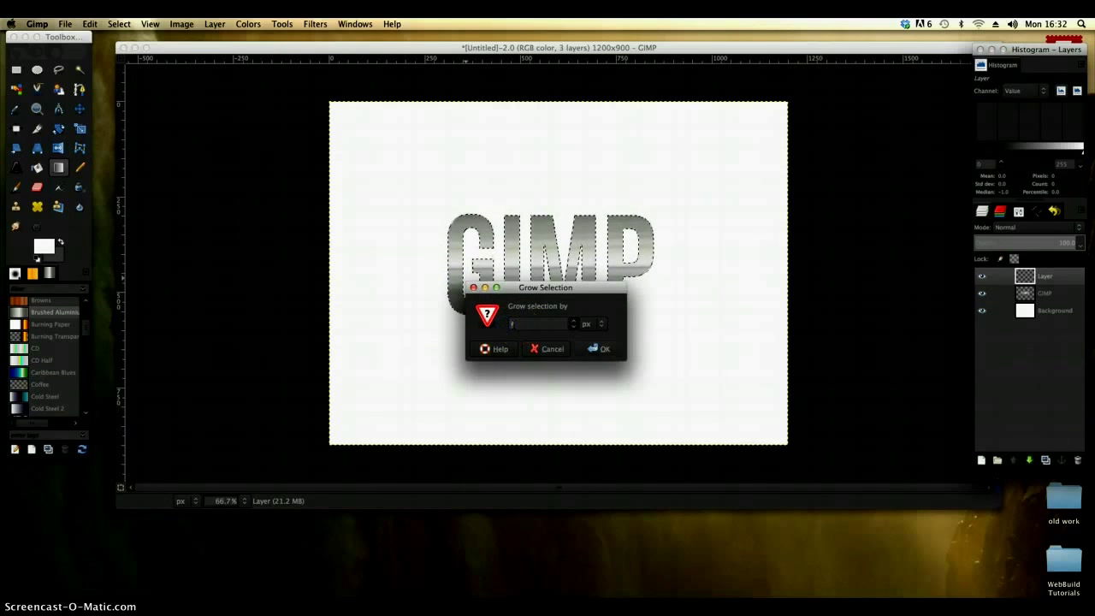
{"action": "left_click", "coordinate": [616, 351]}
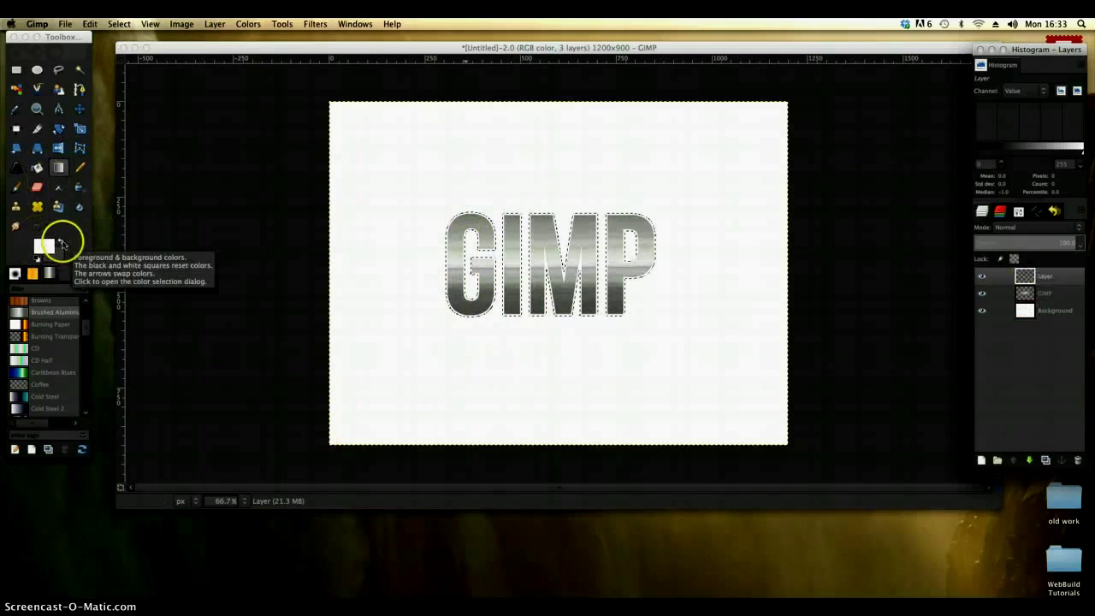
Fill the grown selection on the top layer with dark grey 666666
{"action": "left_click", "coordinate": [40, 246]}
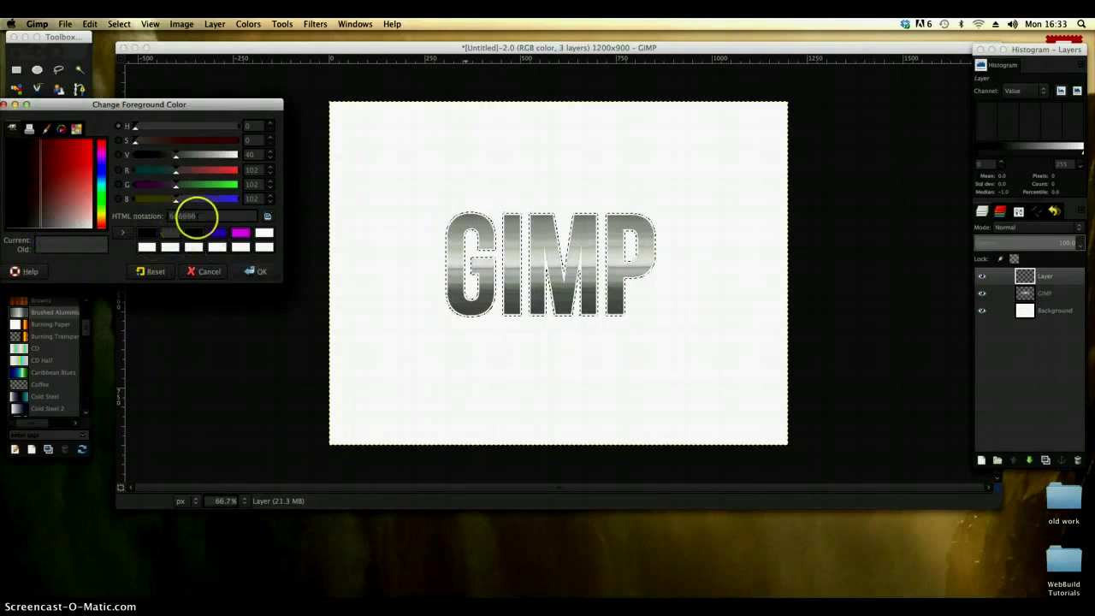
{"action": "double_click", "coordinate": [180, 216]}
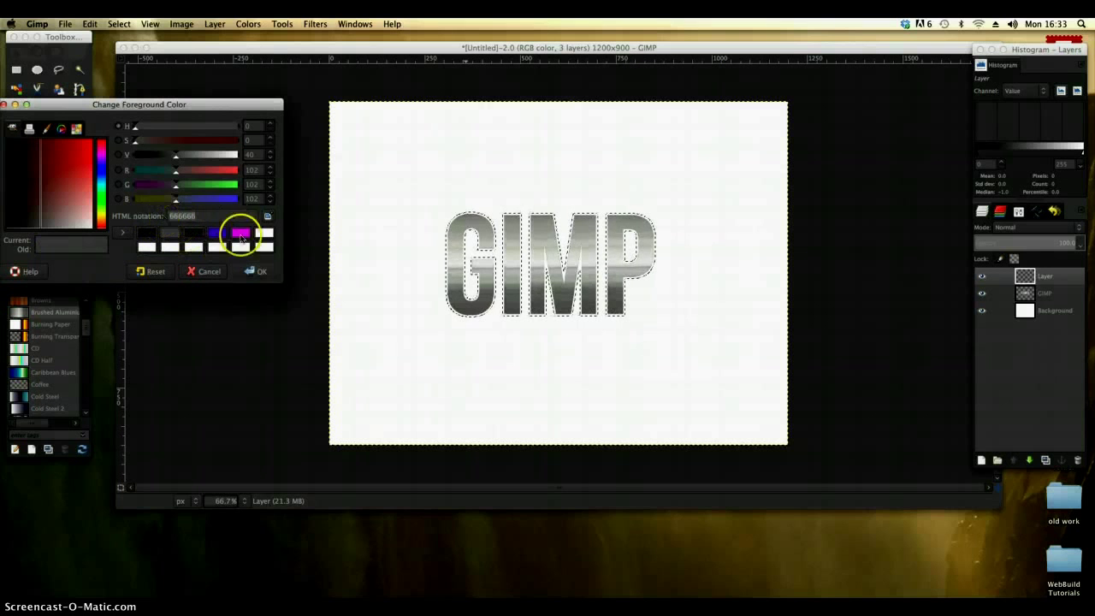
{"action": "left_click", "coordinate": [261, 272]}
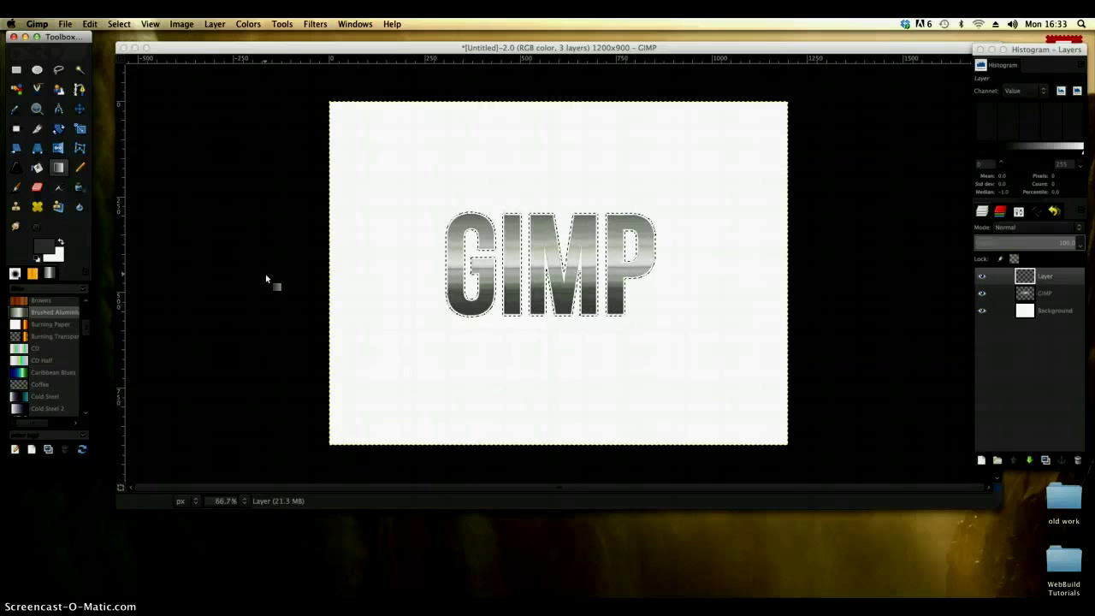
{"action": "left_click", "coordinate": [36, 167]}
{"action": "left_click", "coordinate": [420, 274]}
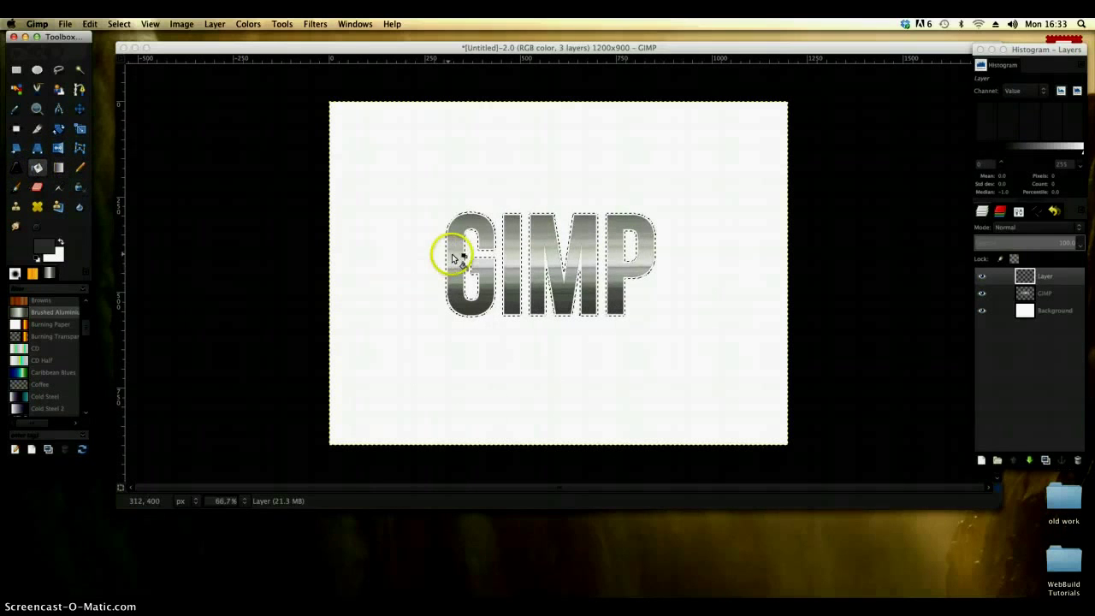
{"action": "left_click", "coordinate": [453, 256]}
Move the GIMP text layer above the grey layer and deselect with Rectangle Select
{"action": "left_click", "coordinate": [16, 69]}
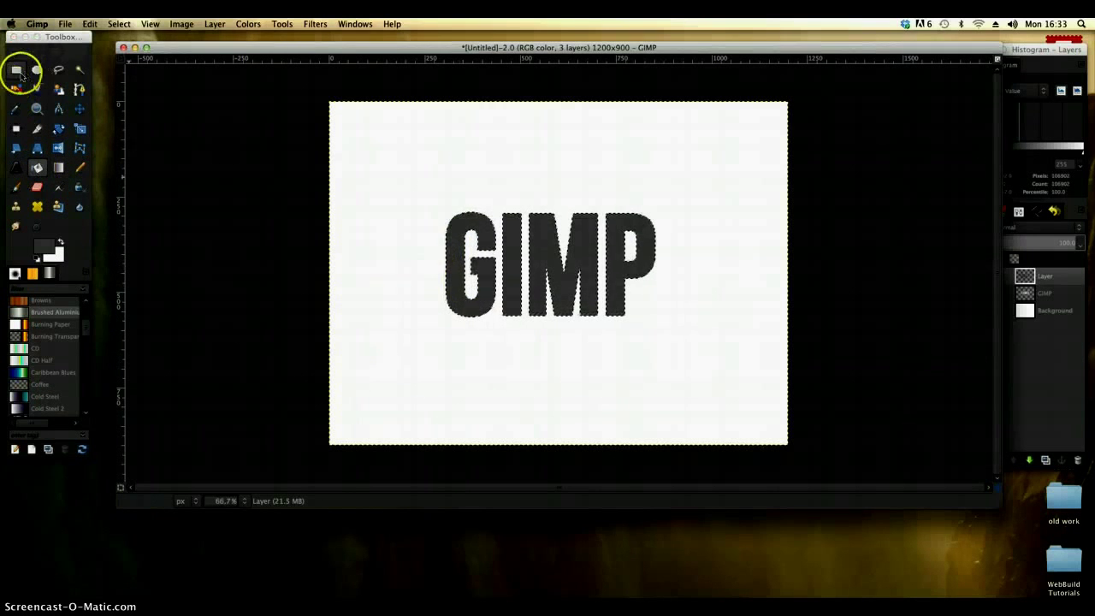
{"action": "left_click", "coordinate": [361, 276]}
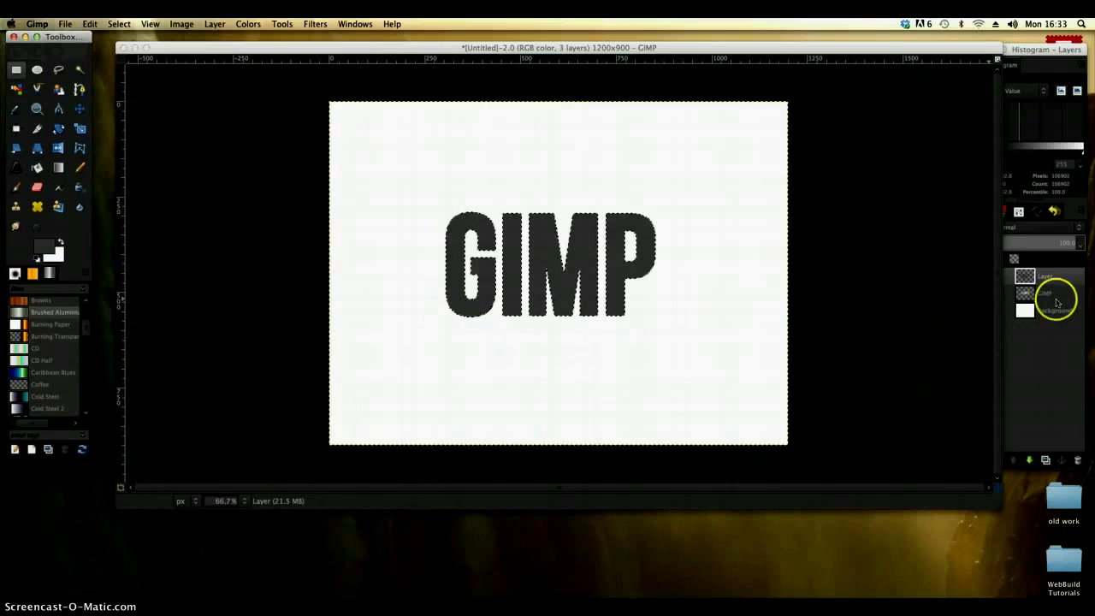
{"action": "left_click", "coordinate": [1054, 298]}
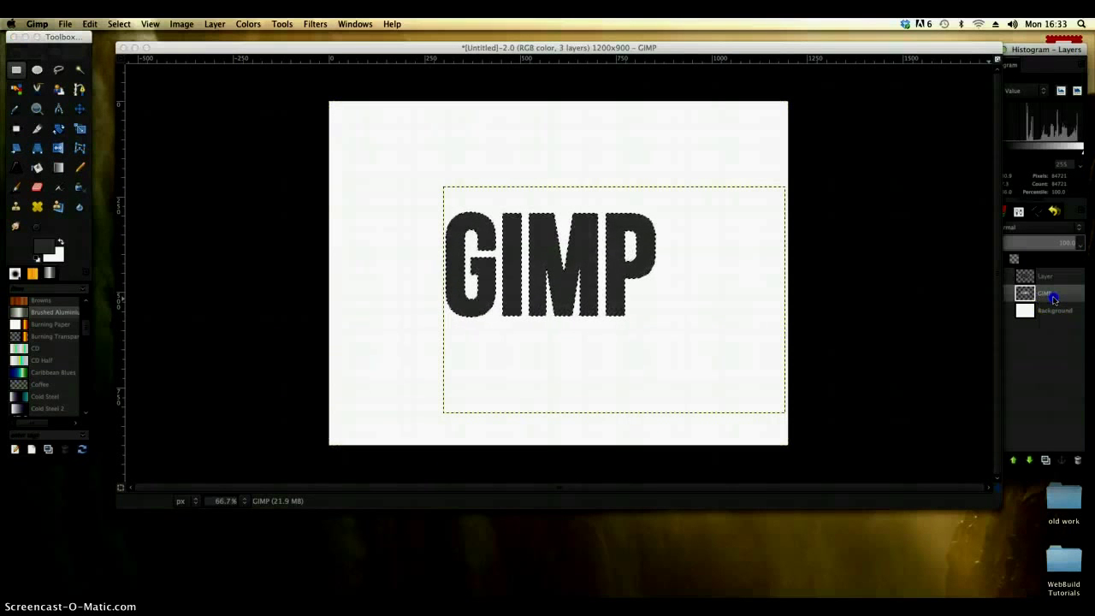
{"action": "left_click_drag", "start_coordinate": [1054, 284], "coordinate": [1052, 278]}
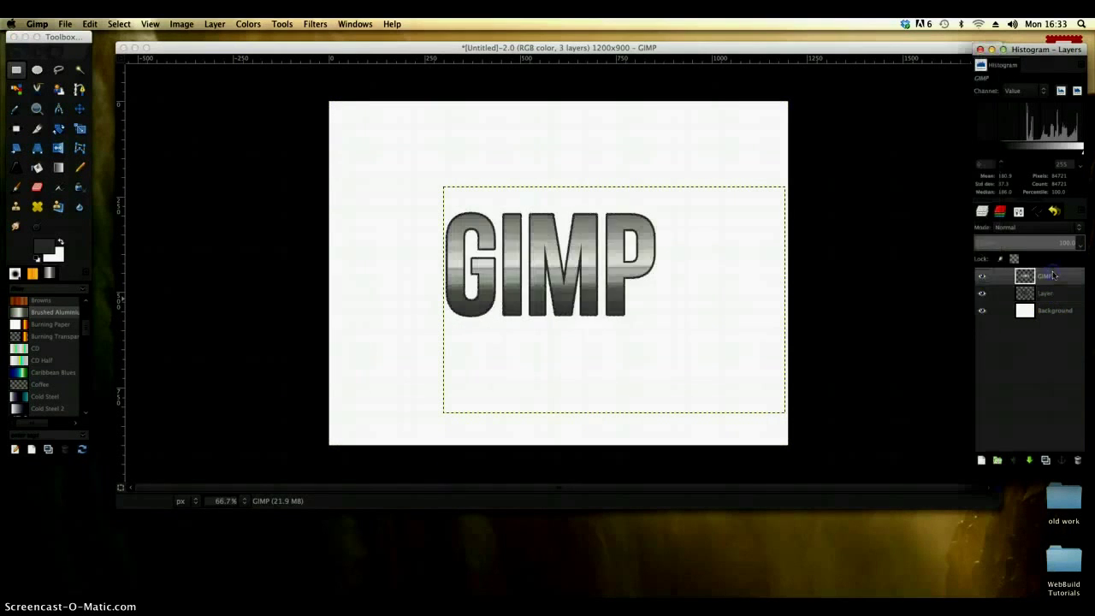
{"action": "left_click", "coordinate": [17, 69]}
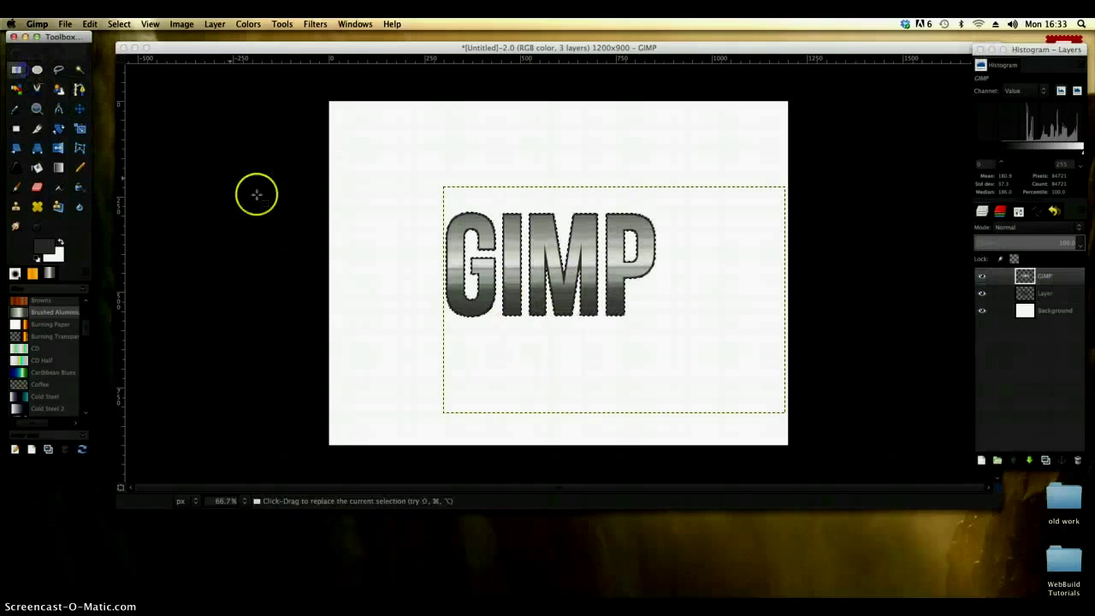
{"action": "left_click", "coordinate": [319, 218]}
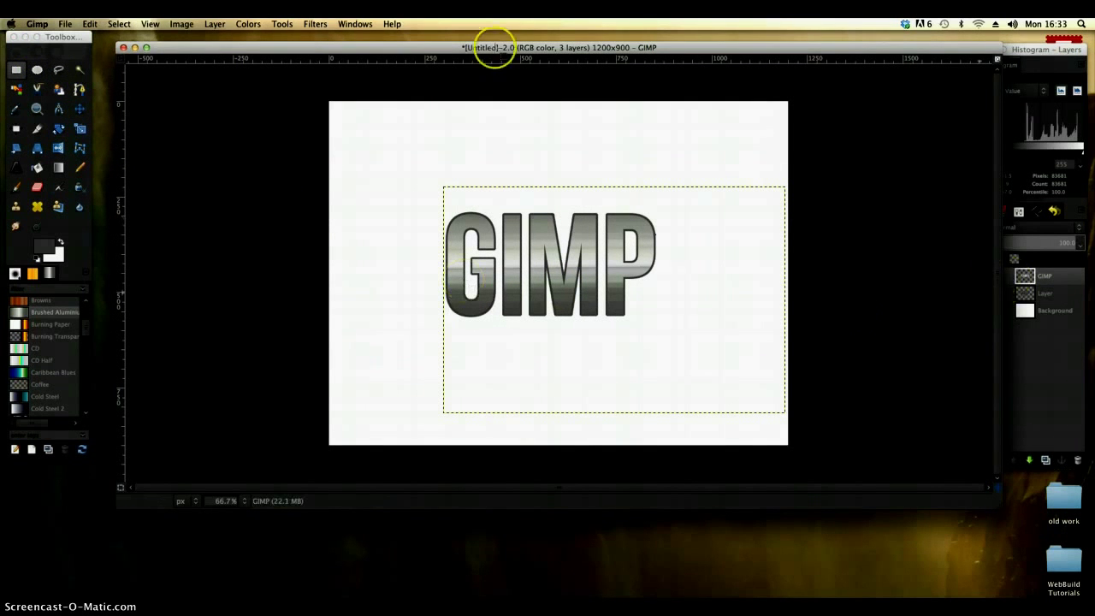
Apply a Drop Shadow to the text with offset 4 and blur 8
{"action": "left_click", "coordinate": [314, 24]}
{"action": "mouse_move", "coordinate": [348, 124]}
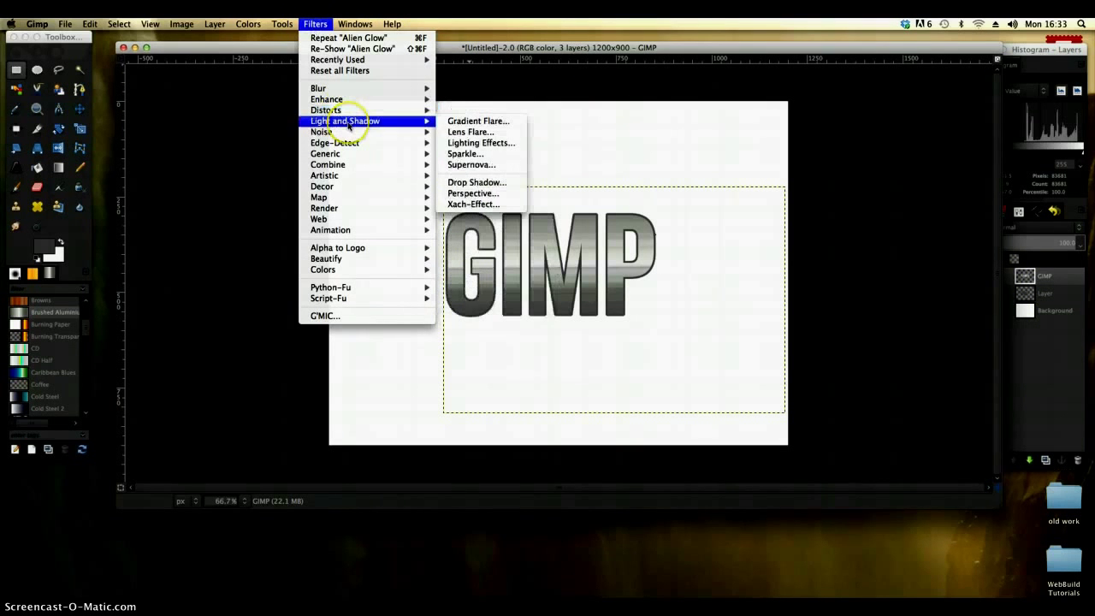
{"action": "left_click", "coordinate": [475, 182]}
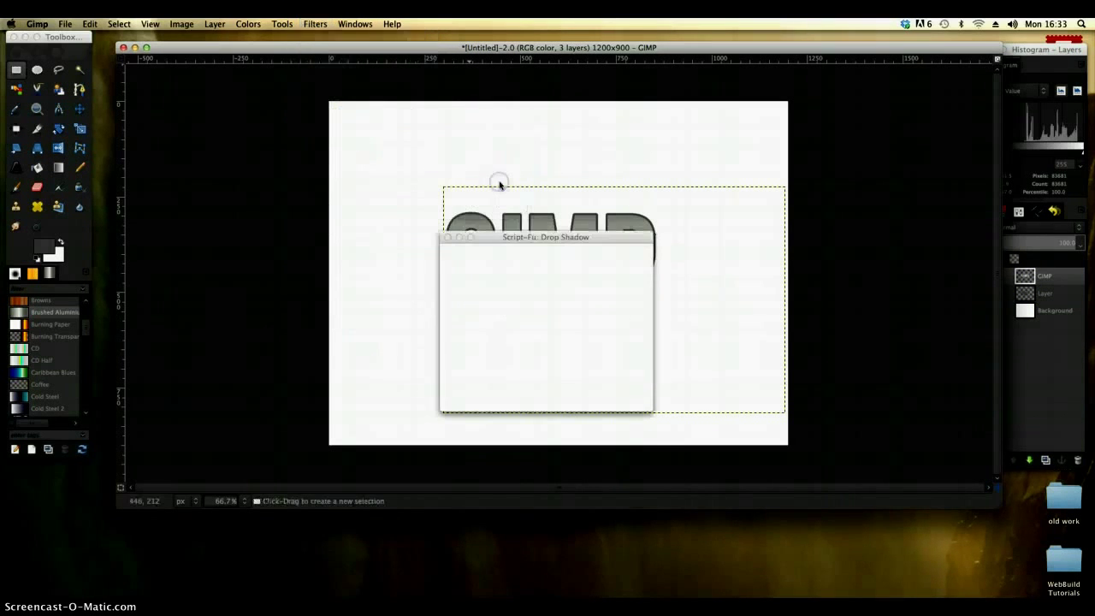
{"action": "left_click_drag", "start_coordinate": [532, 239], "coordinate": [245, 77]}
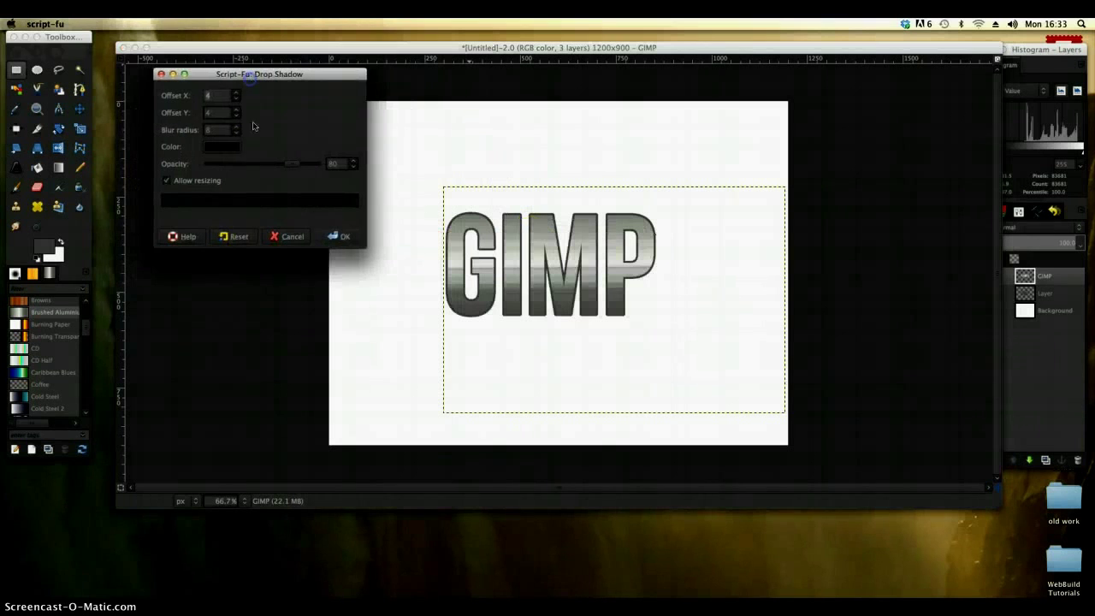
{"action": "left_click", "coordinate": [206, 98]}
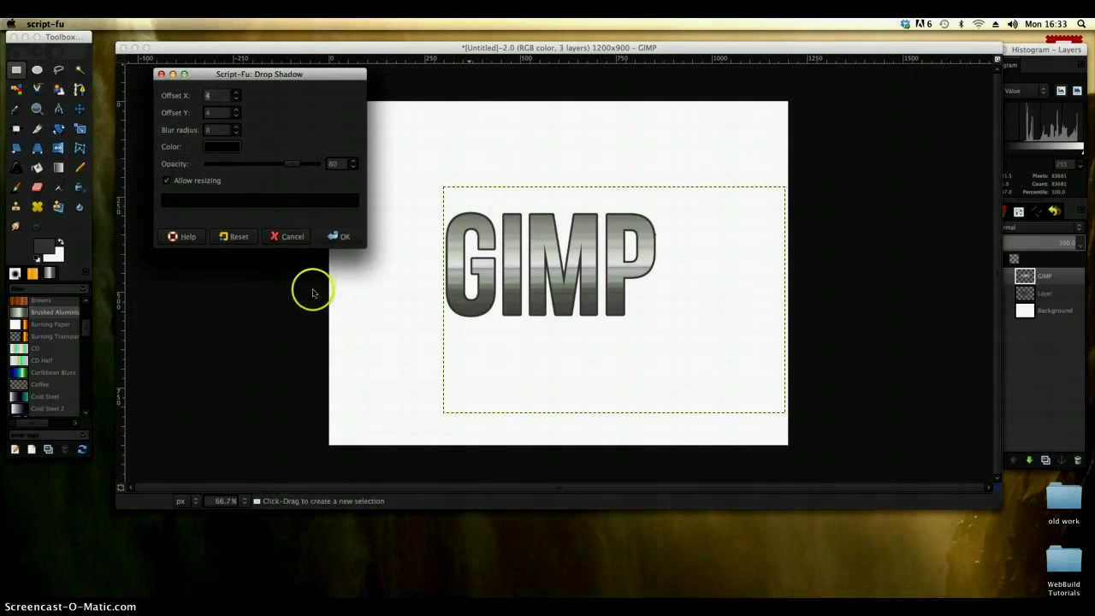
{"action": "left_click", "coordinate": [338, 239]}
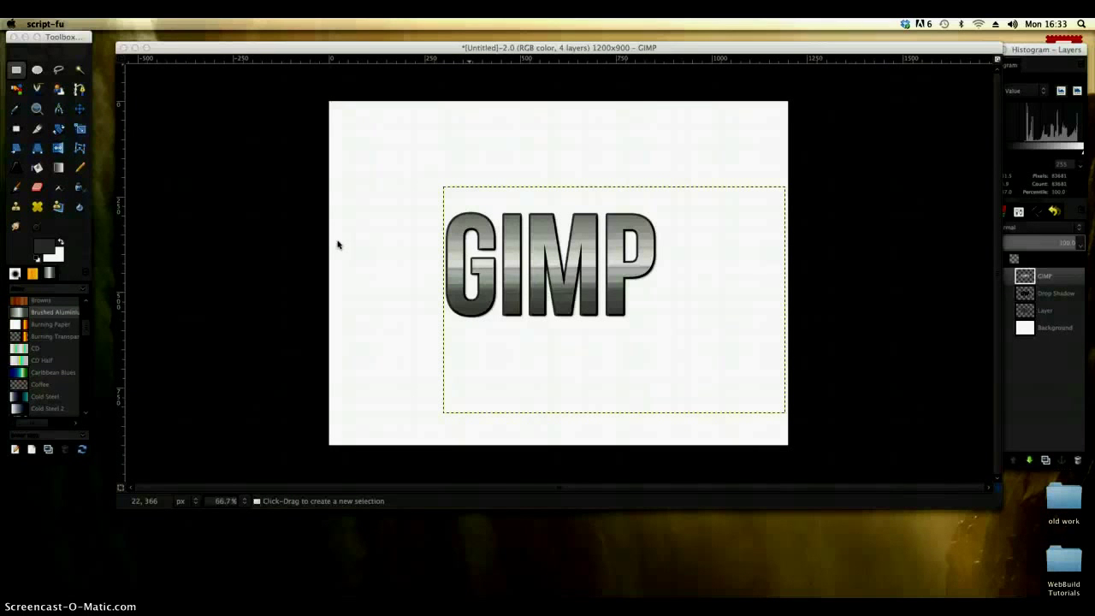
Make the GIMP text layer the active layer
{"action": "left_click", "coordinate": [1048, 336]}
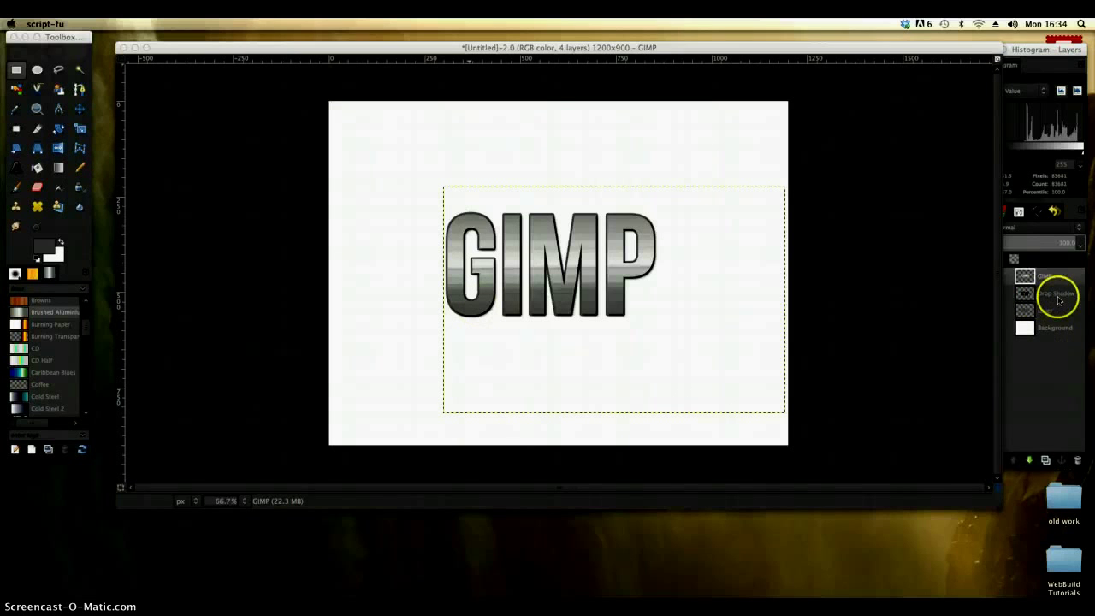
{"action": "left_click", "coordinate": [1058, 299]}
{"action": "left_click", "coordinate": [1056, 293]}
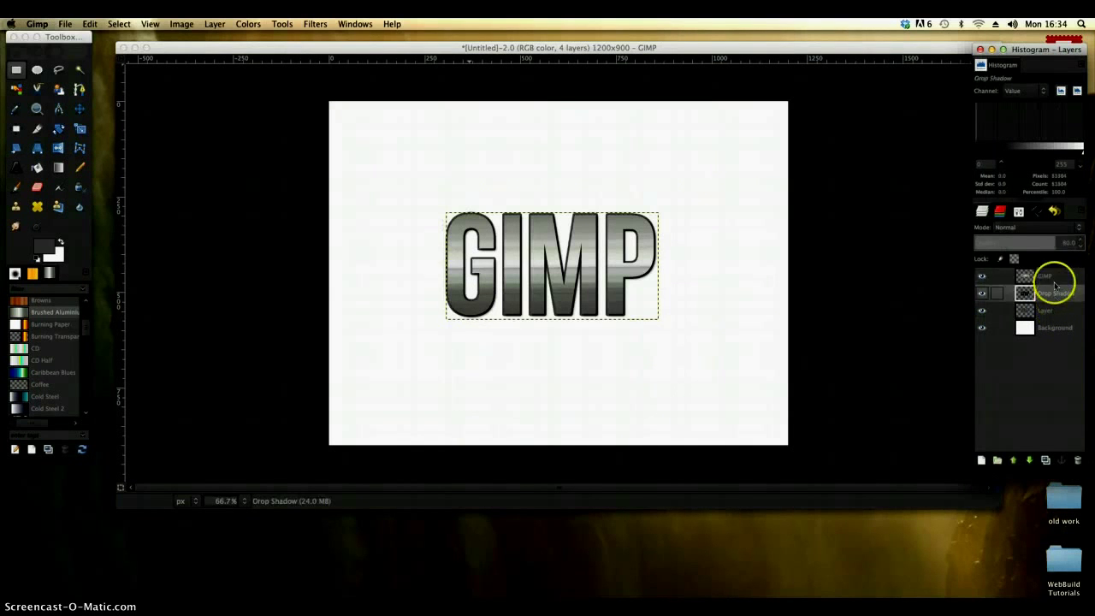
{"action": "left_click", "coordinate": [1053, 282]}
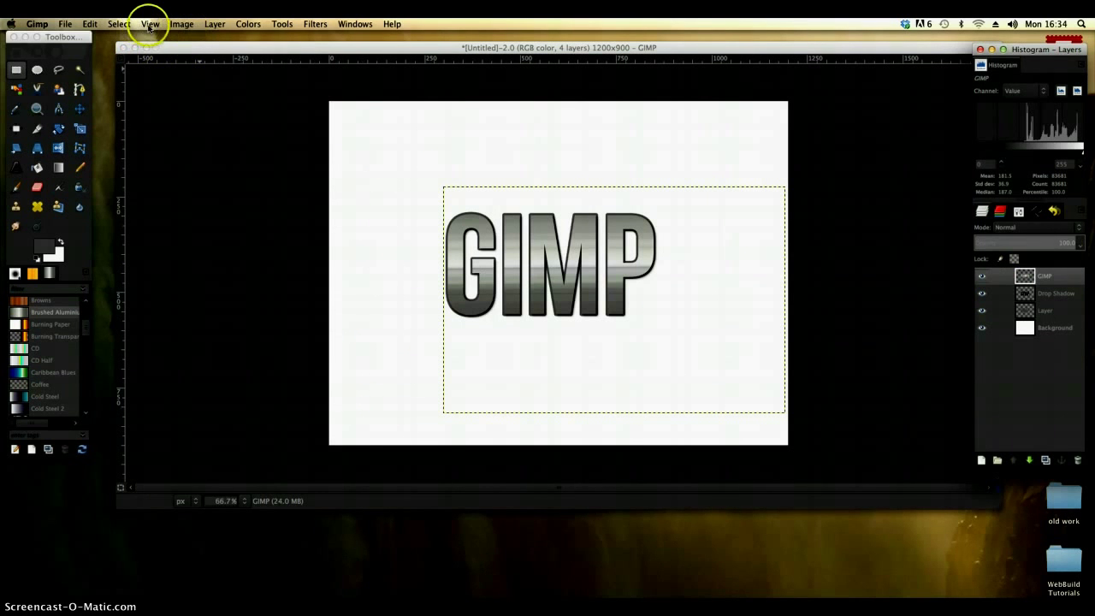
Select the letter shapes with Alpha to Selection and add a transparent Layer #1 on top
{"action": "left_click", "coordinate": [215, 24]}
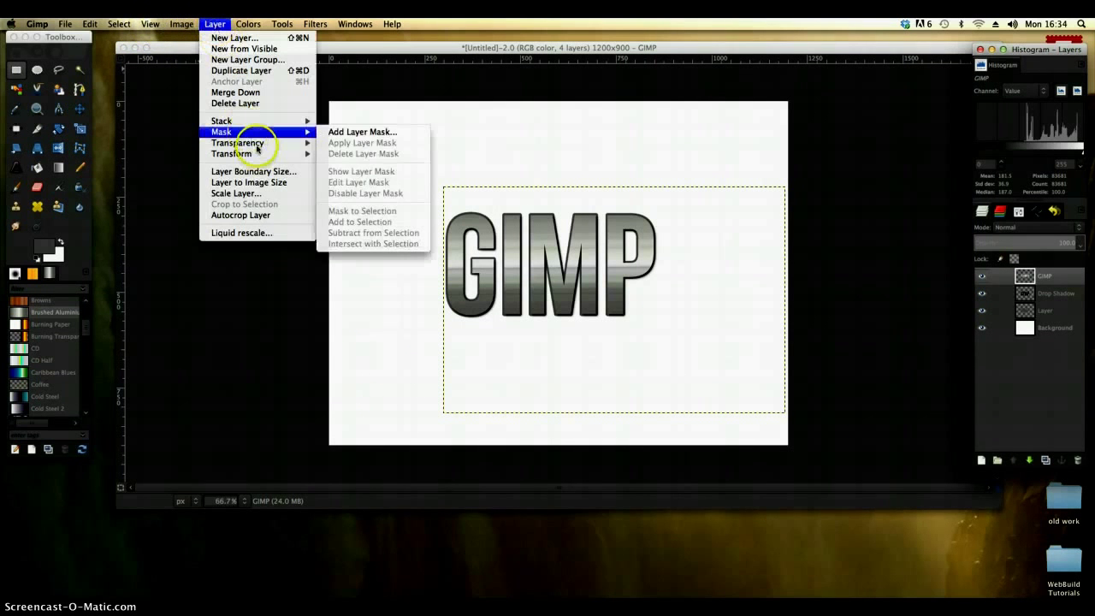
{"action": "mouse_move", "coordinate": [274, 143]}
{"action": "left_click", "coordinate": [376, 205]}
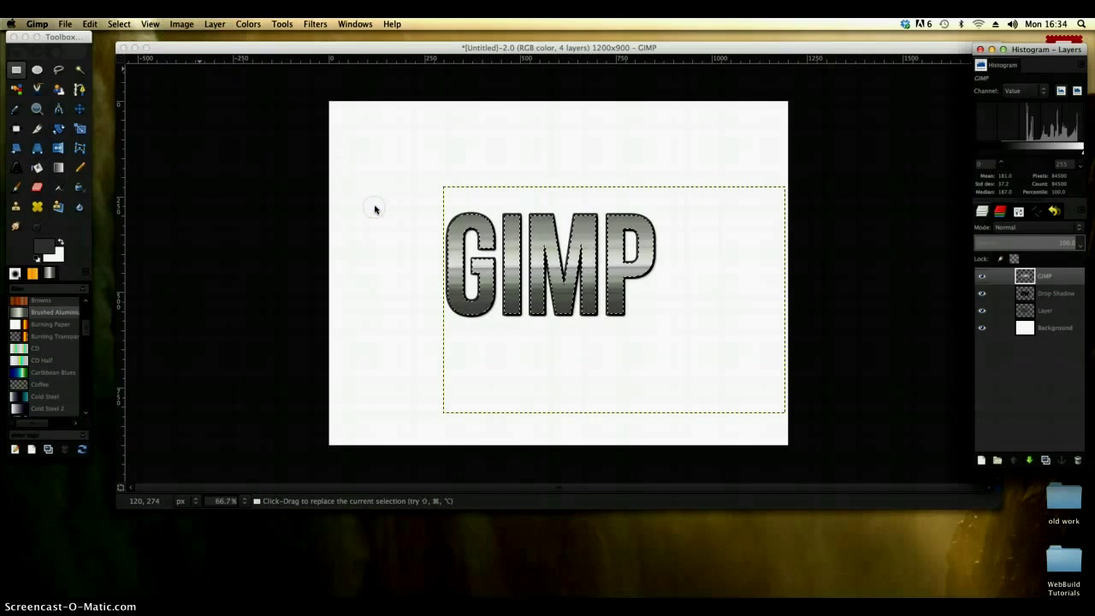
{"action": "left_click", "coordinate": [981, 460]}
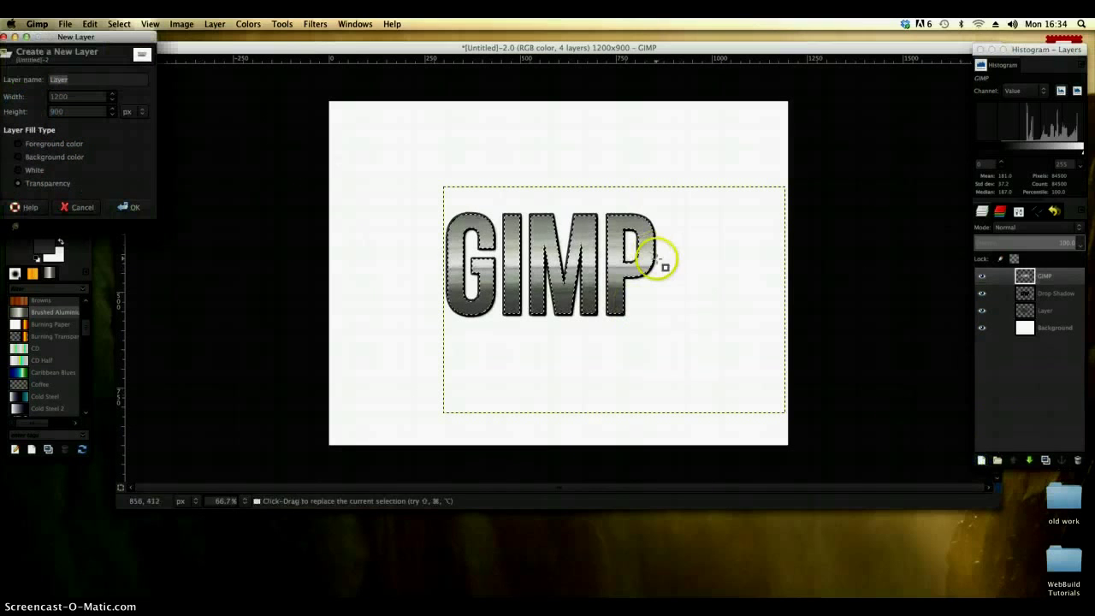
{"action": "left_click", "coordinate": [131, 211]}
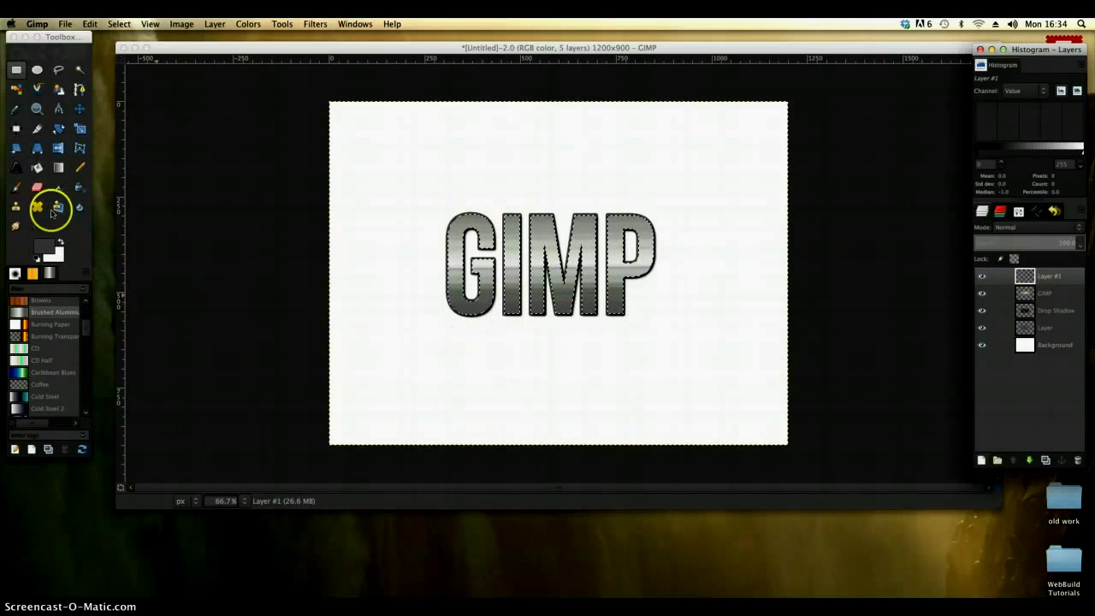
Draw a white FG to Transparent gradient downward over the letters on Layer #1
{"action": "left_click", "coordinate": [58, 169]}
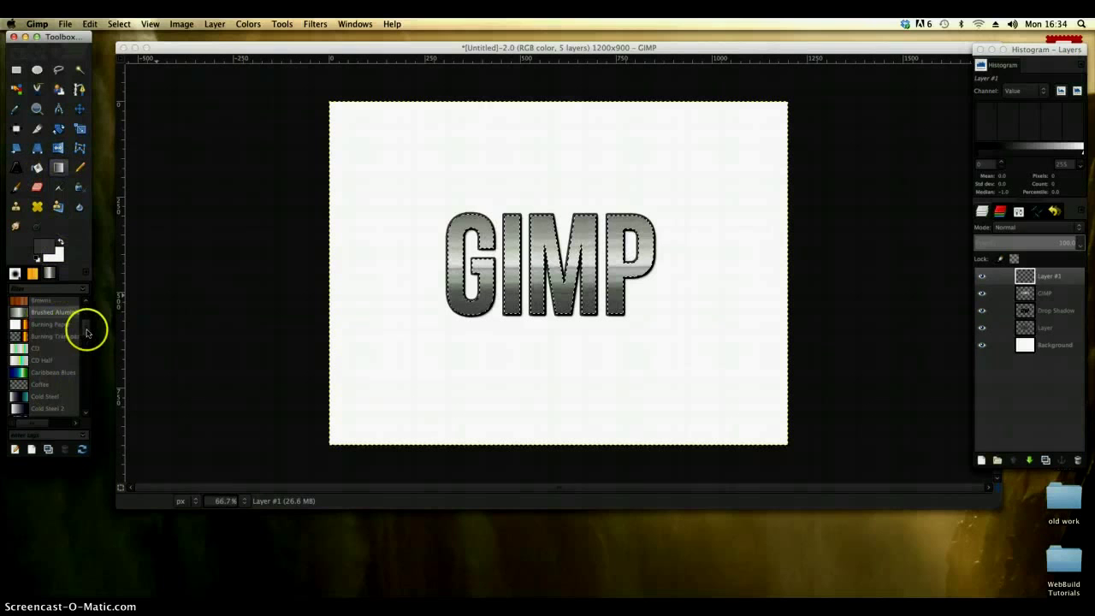
{"action": "scroll", "coordinate": [84, 321], "scroll_direction": "up", "scroll_amount": 5}
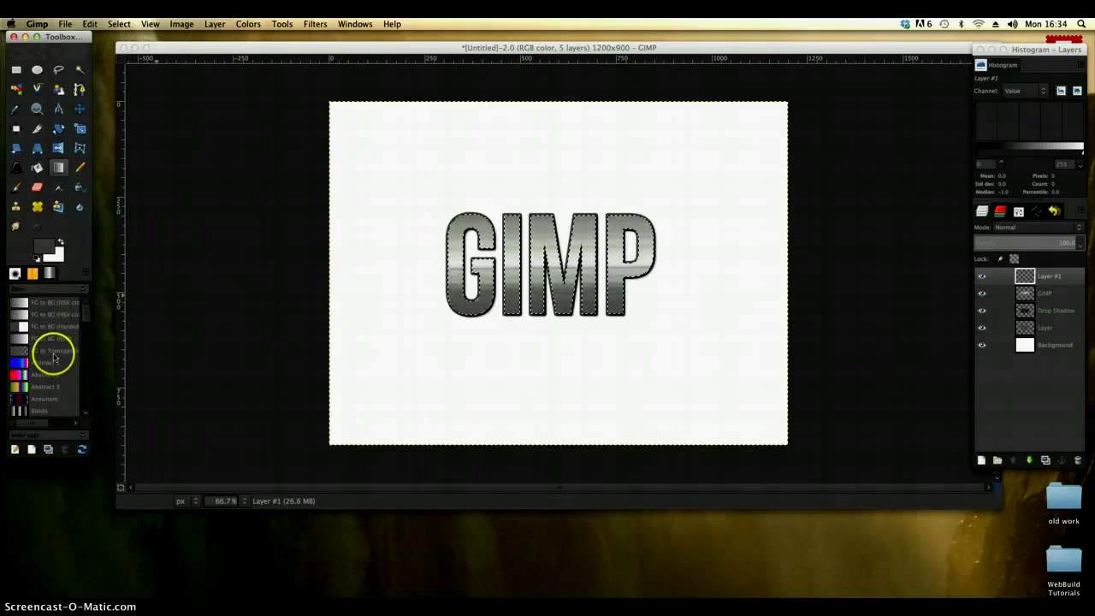
{"action": "left_click", "coordinate": [51, 351]}
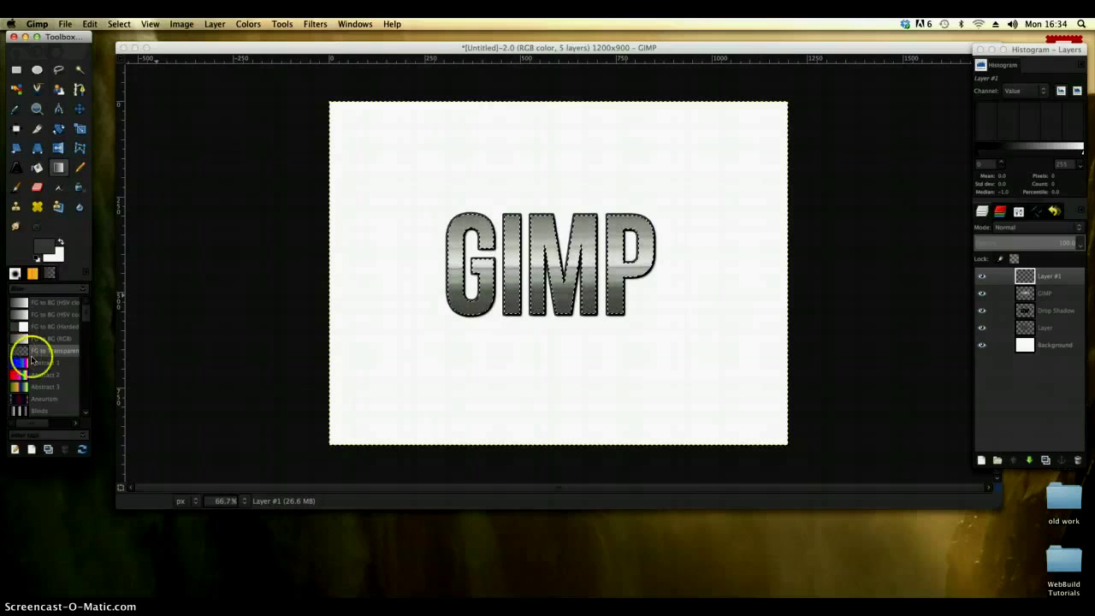
{"action": "left_click", "coordinate": [59, 244]}
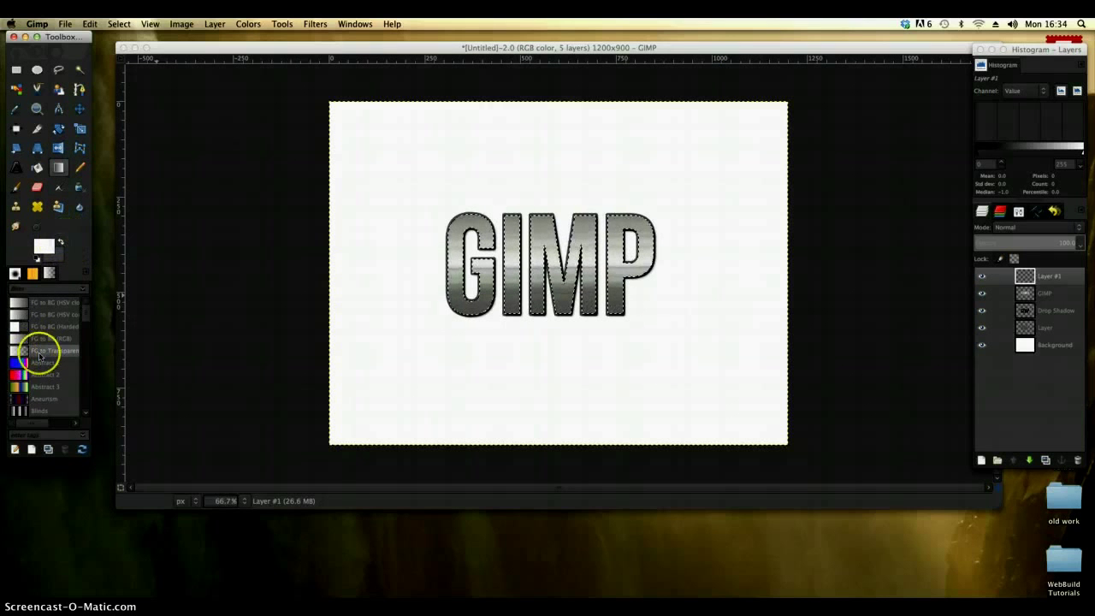
{"action": "left_click_drag", "start_coordinate": [551, 206], "coordinate": [551, 282]}
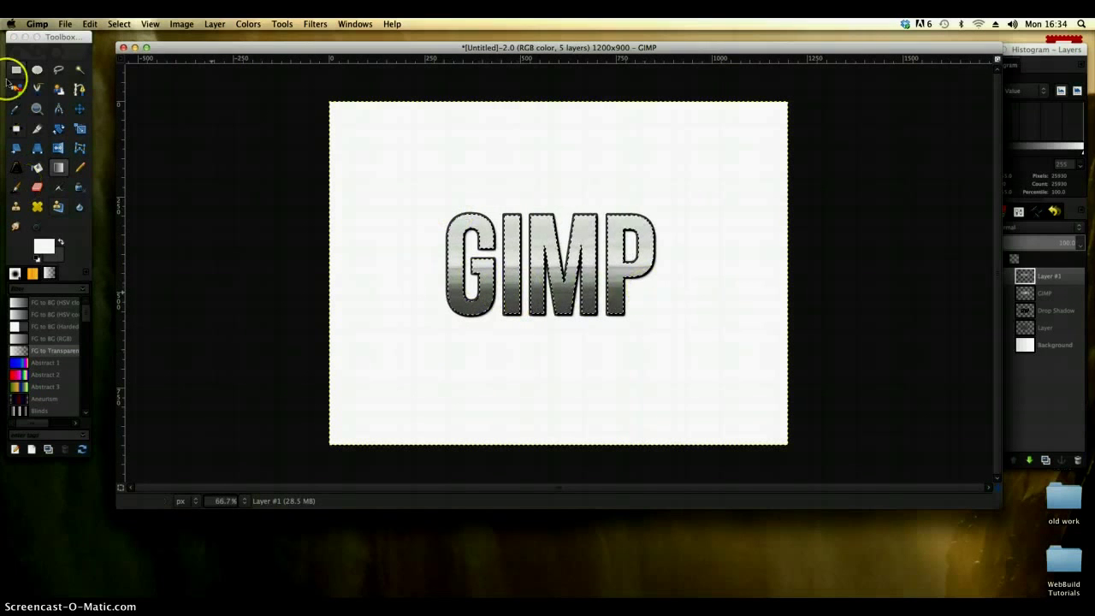
Cut an elliptical selection from across the top half of the GIMP letters
{"action": "left_click", "coordinate": [37, 70]}
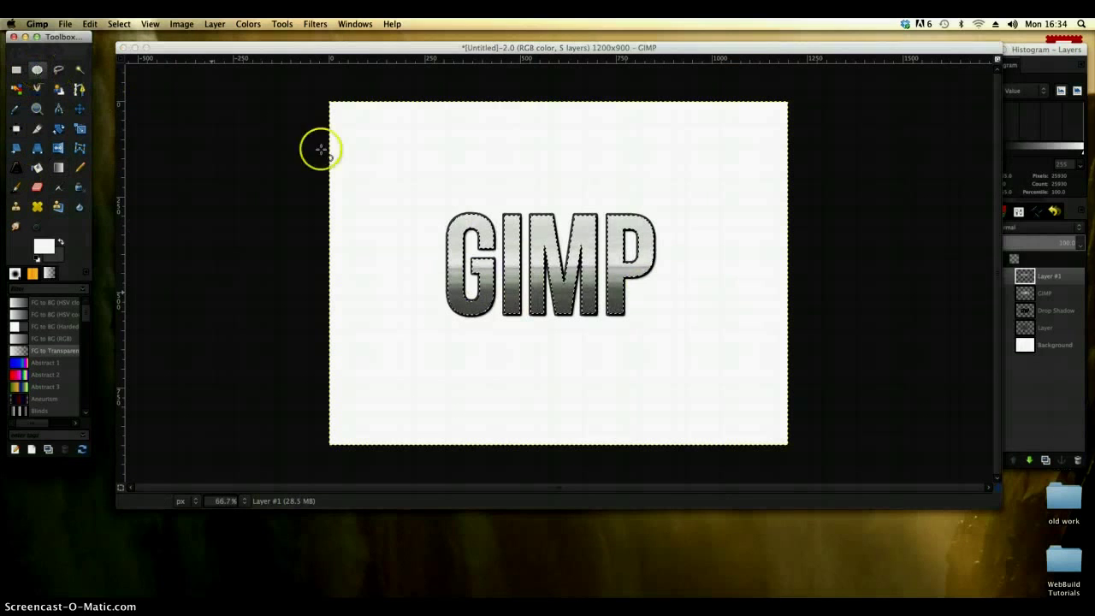
{"action": "left_click_drag", "start_coordinate": [416, 173], "coordinate": [680, 283]}
{"action": "left_click", "coordinate": [690, 302]}
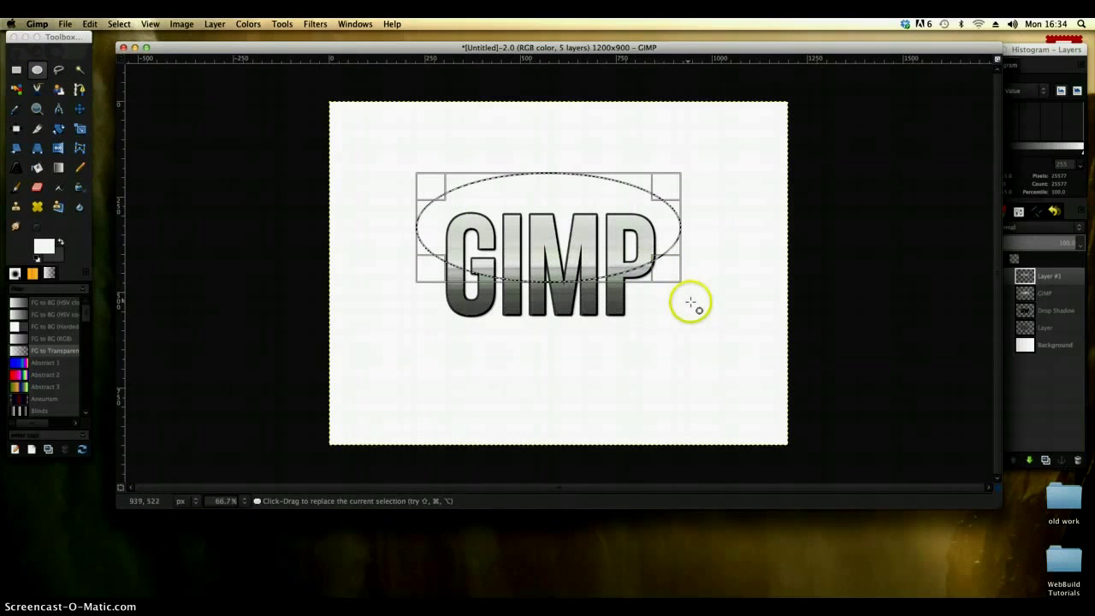
{"action": "left_click", "coordinate": [154, 61]}
{"action": "left_click", "coordinate": [90, 24]}
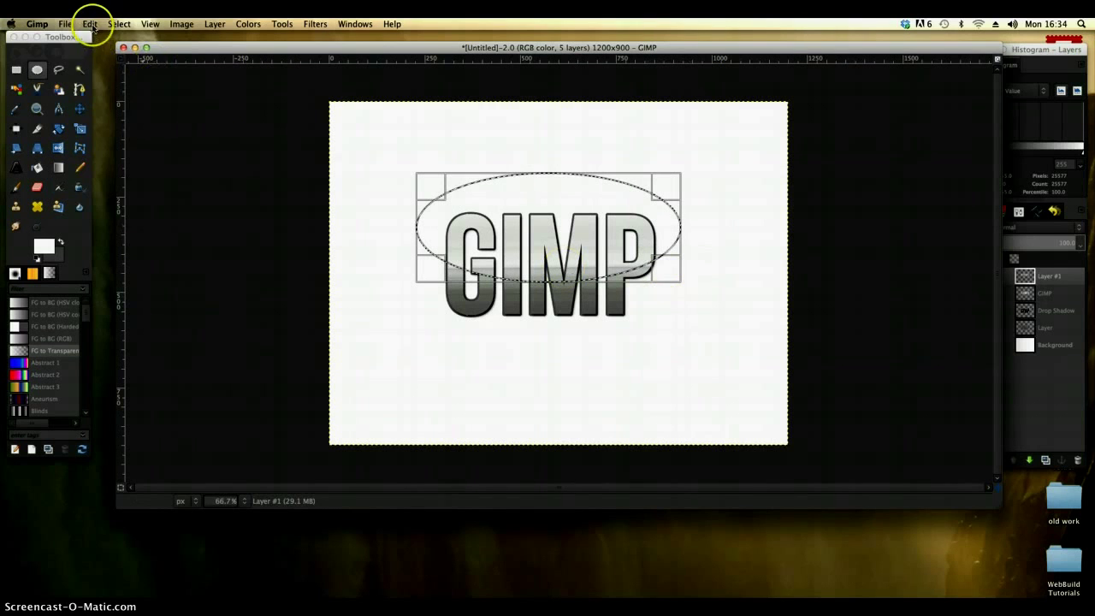
{"action": "left_click", "coordinate": [97, 88]}
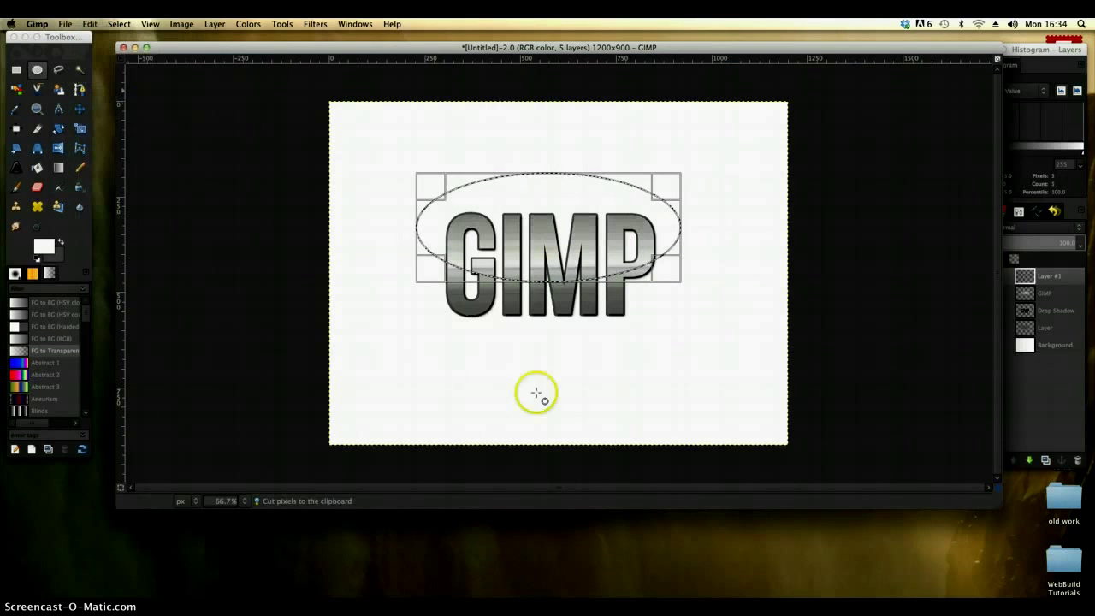
Delete the leftover Layer #1 and clear the ellipse selection
{"action": "left_click", "coordinate": [1067, 276]}
{"action": "left_click_drag", "start_coordinate": [1065, 277], "coordinate": [1078, 463]}
{"action": "left_click", "coordinate": [391, 149]}
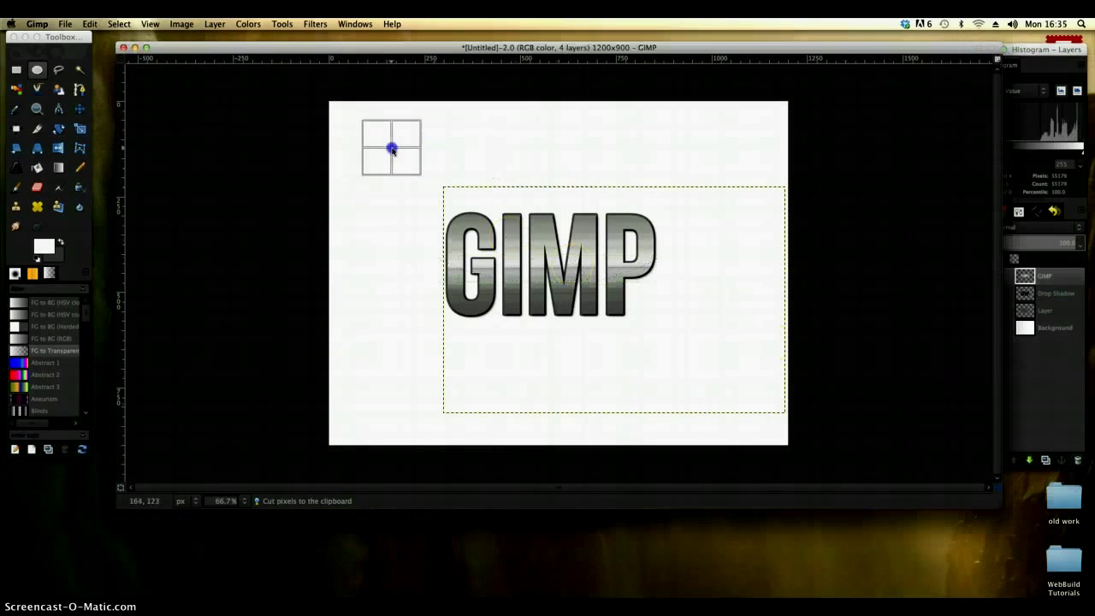
Paste the cut gloss as a new Clipboard layer and move it over the letters' top half
{"action": "left_click", "coordinate": [90, 23]}
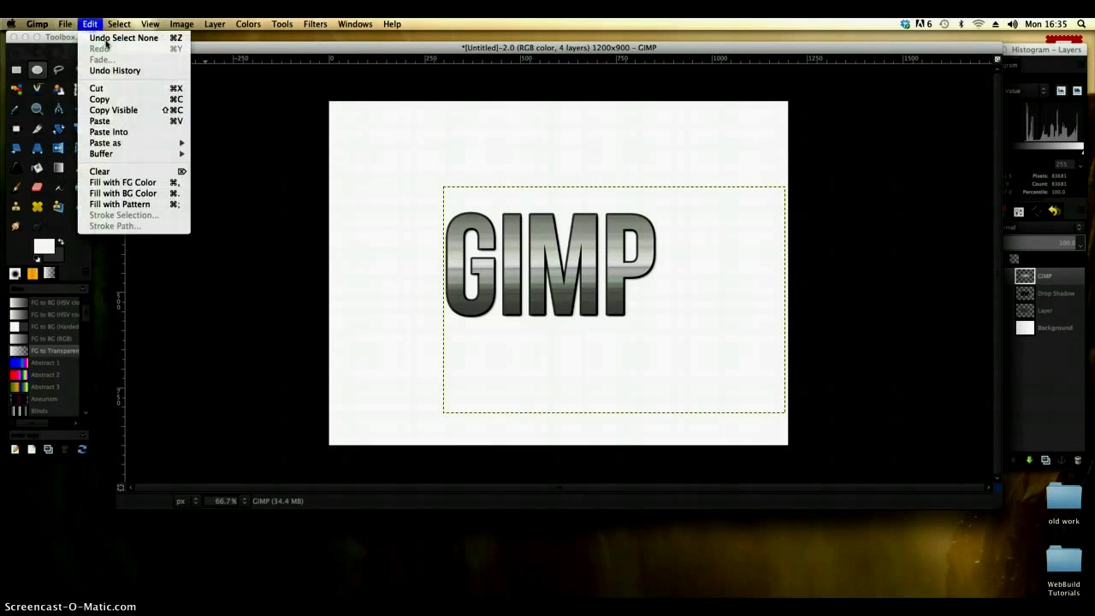
{"action": "mouse_move", "coordinate": [129, 142]}
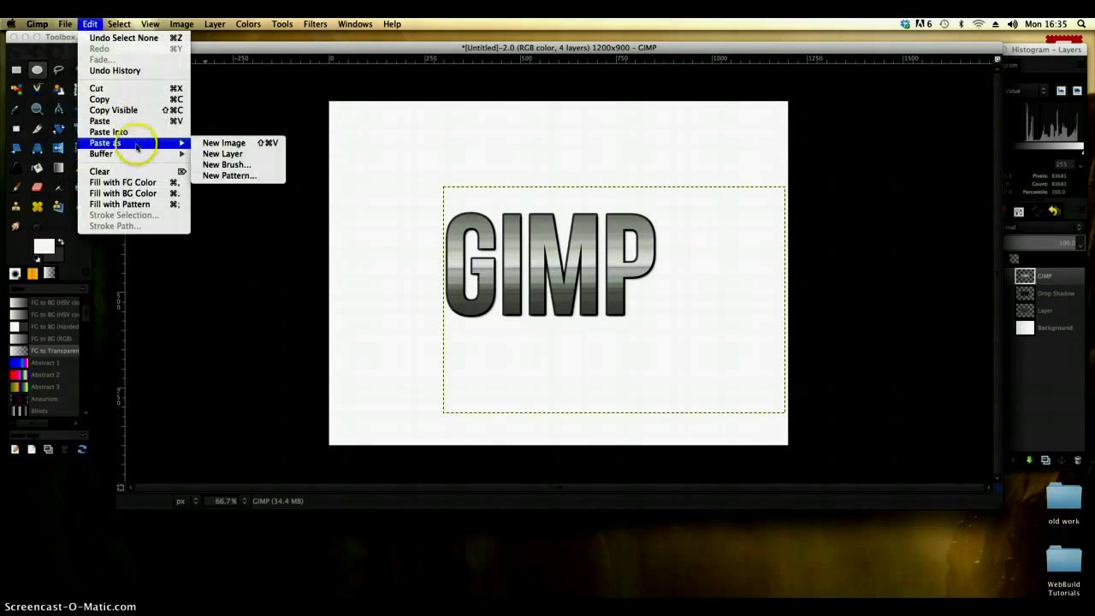
{"action": "left_click", "coordinate": [232, 154]}
{"action": "left_click", "coordinate": [80, 108]}
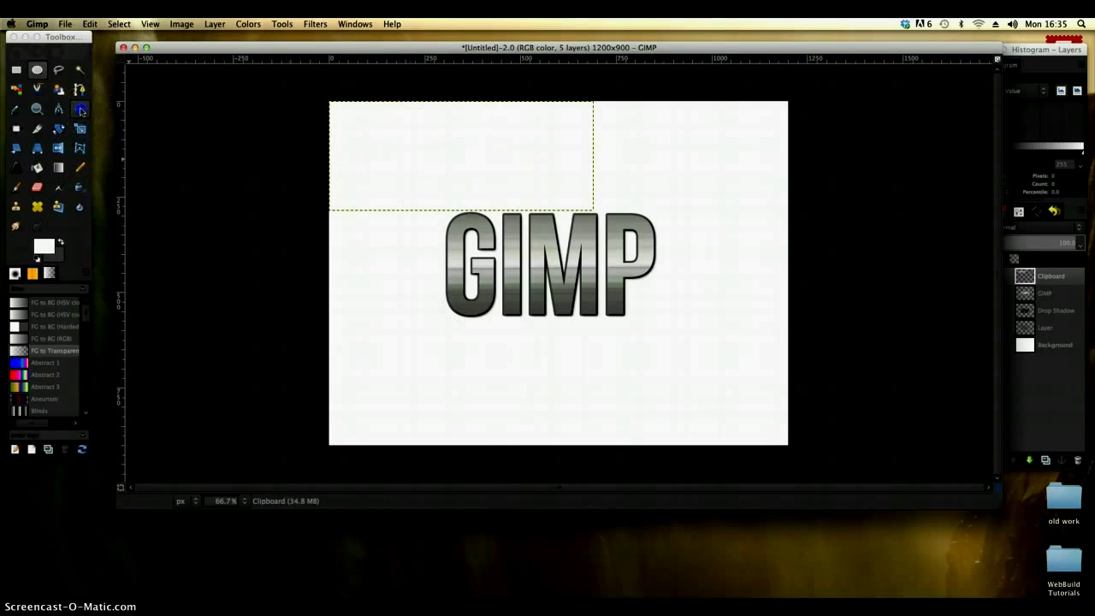
{"action": "left_click_drag", "start_coordinate": [524, 154], "coordinate": [546, 181]}
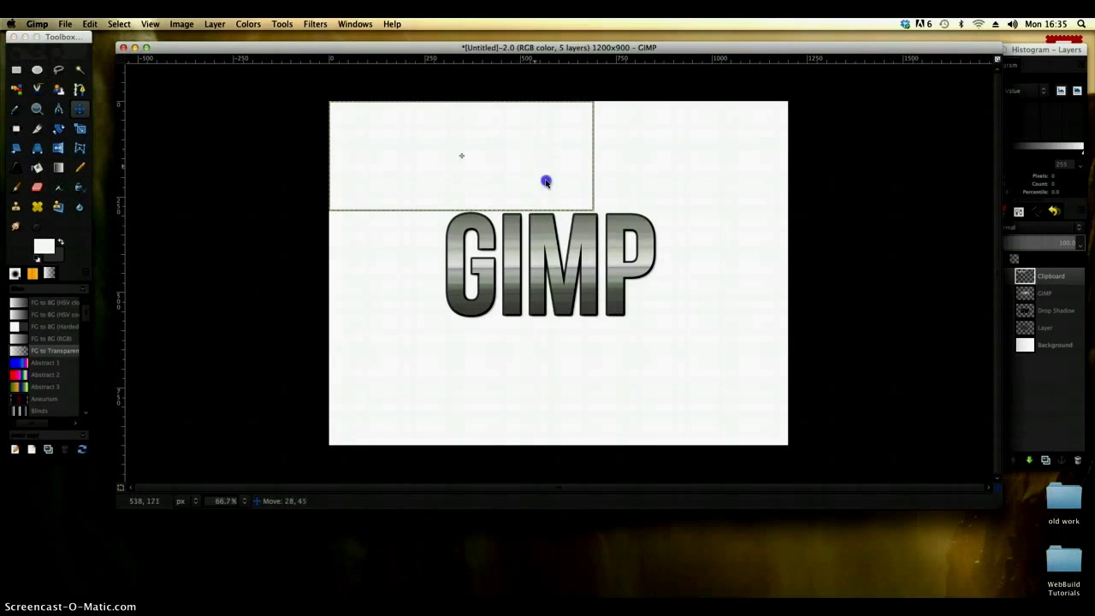
{"action": "left_click_drag", "start_coordinate": [580, 242], "coordinate": [612, 223]}
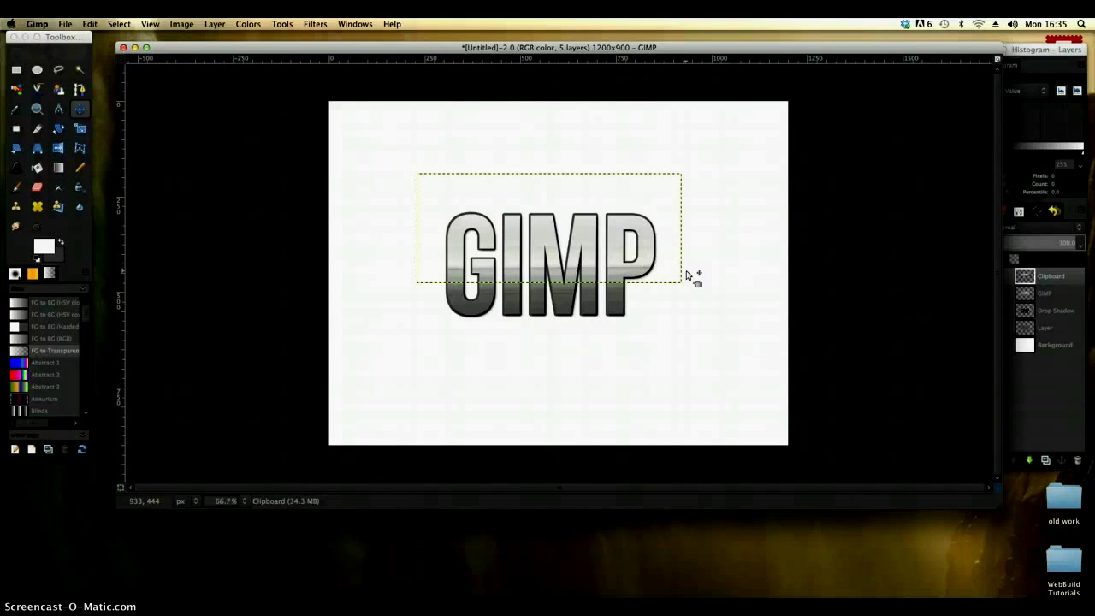
Apply a Light and Shadow drop shadow to the Clipboard gloss layer
{"action": "left_click", "coordinate": [315, 24]}
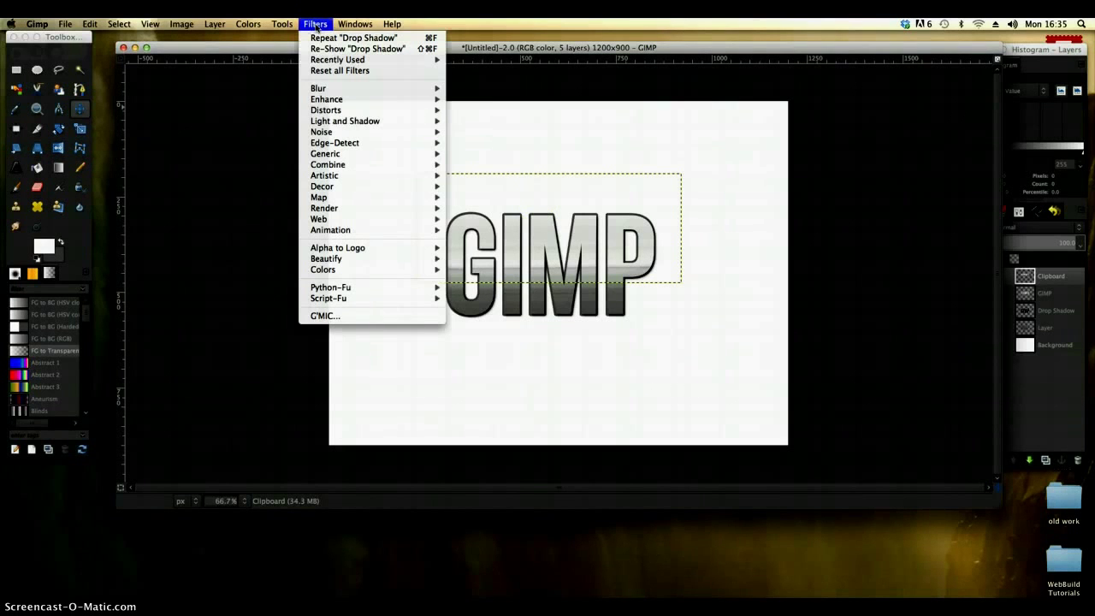
{"action": "mouse_move", "coordinate": [379, 121]}
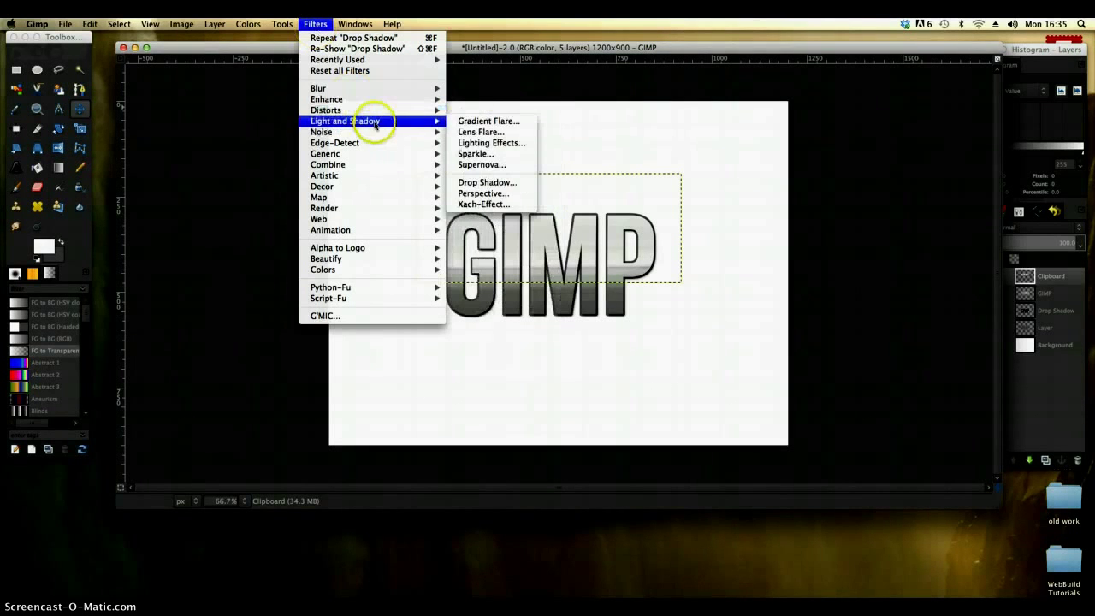
{"action": "left_click", "coordinate": [511, 185]}
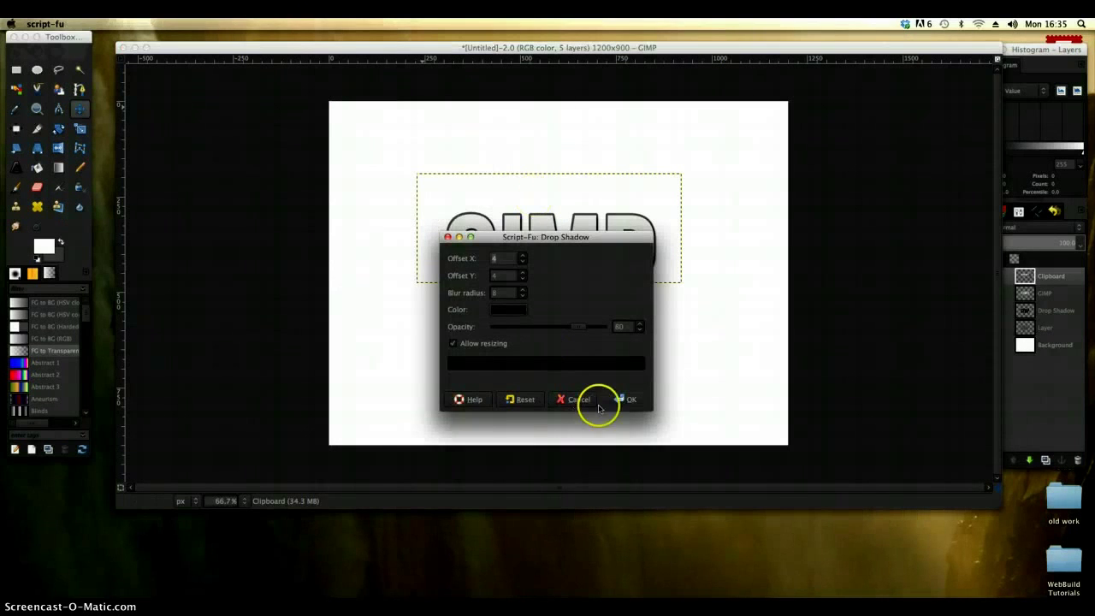
{"action": "left_click", "coordinate": [617, 402]}
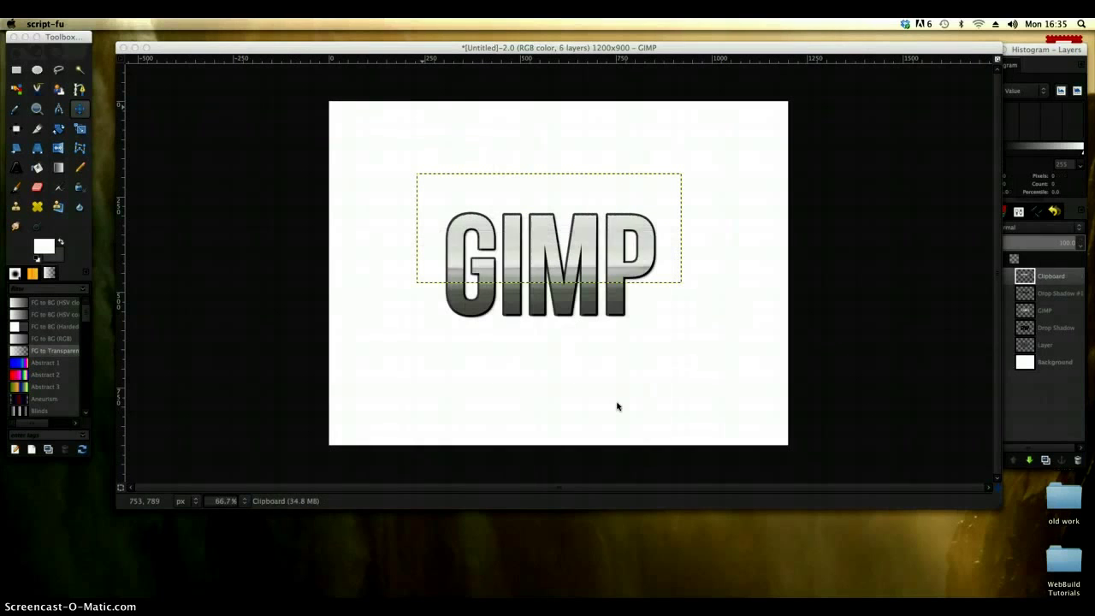
{"action": "mouse_move", "coordinate": [599, 389]}
{"action": "left_mouse_down"}
{"action": "mouse_move", "coordinate": [448, 249]}
{"action": "mouse_move", "coordinate": [558, 297]}
{"action": "mouse_move", "coordinate": [665, 280]}
{"action": "mouse_move", "coordinate": [655, 260]}
{"action": "mouse_move", "coordinate": [639, 274]}
{"action": "mouse_move", "coordinate": [528, 287]}
{"action": "left_mouse_up"}
Merge the Clipboard gloss down into Drop Shadow #1, then select the Background layer
{"action": "left_click", "coordinate": [1056, 280]}
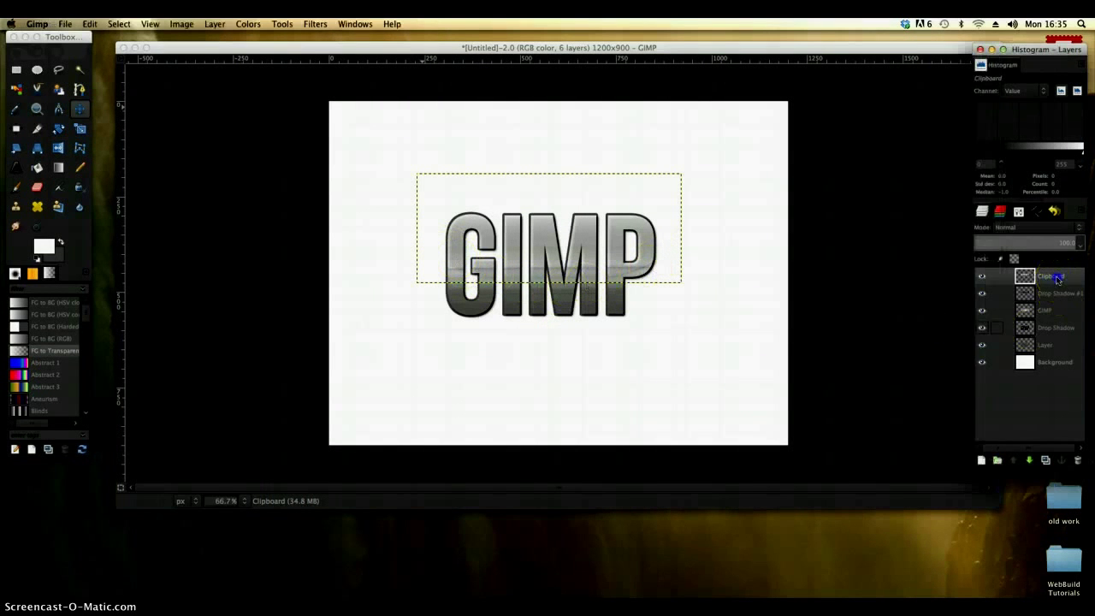
{"action": "right_click", "coordinate": [1057, 280]}
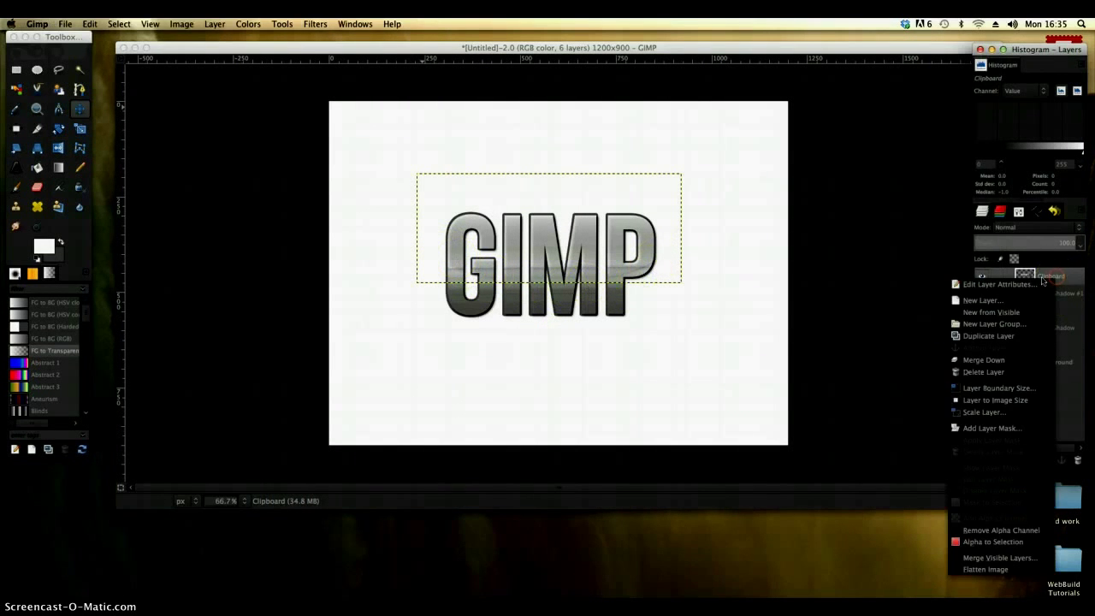
{"action": "left_click", "coordinate": [1021, 359]}
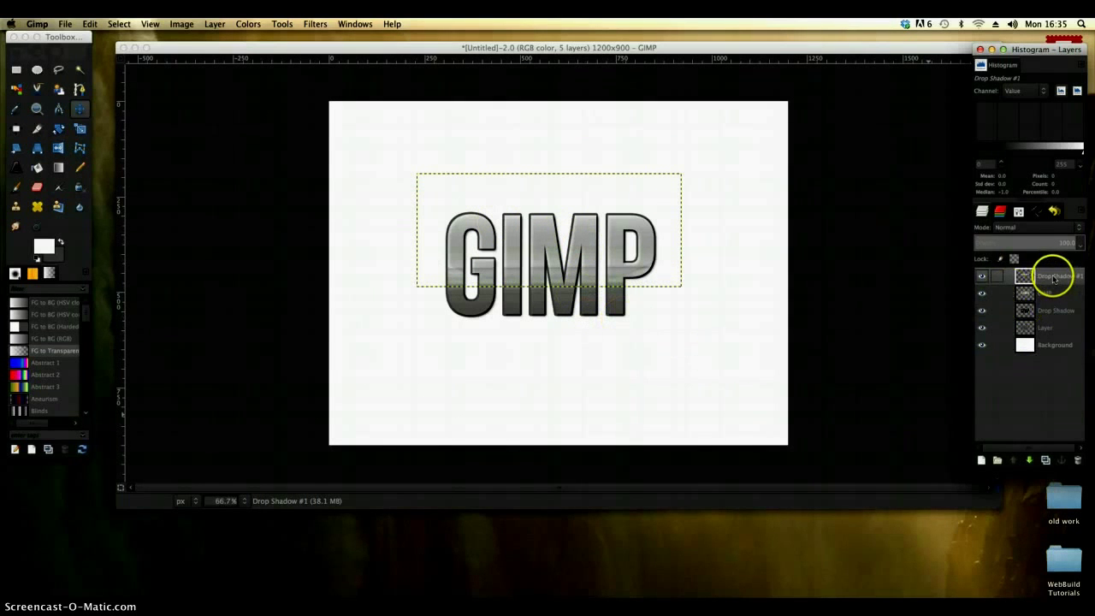
{"action": "left_click", "coordinate": [1055, 345]}
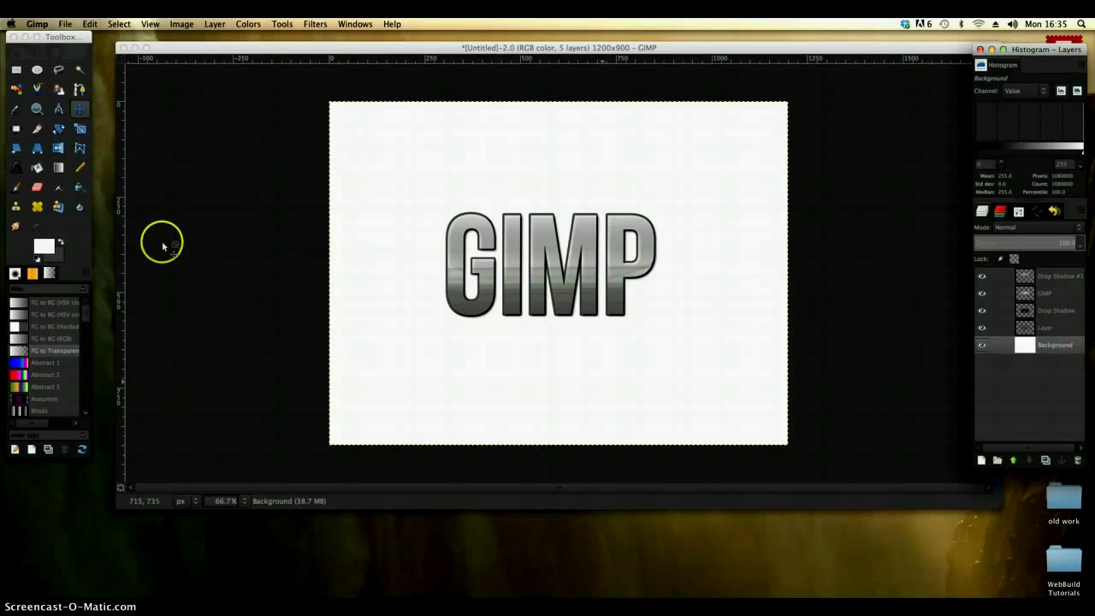
Make the layer named Layer the active layer
{"action": "left_click", "coordinate": [79, 109]}
{"action": "left_click", "coordinate": [461, 235]}
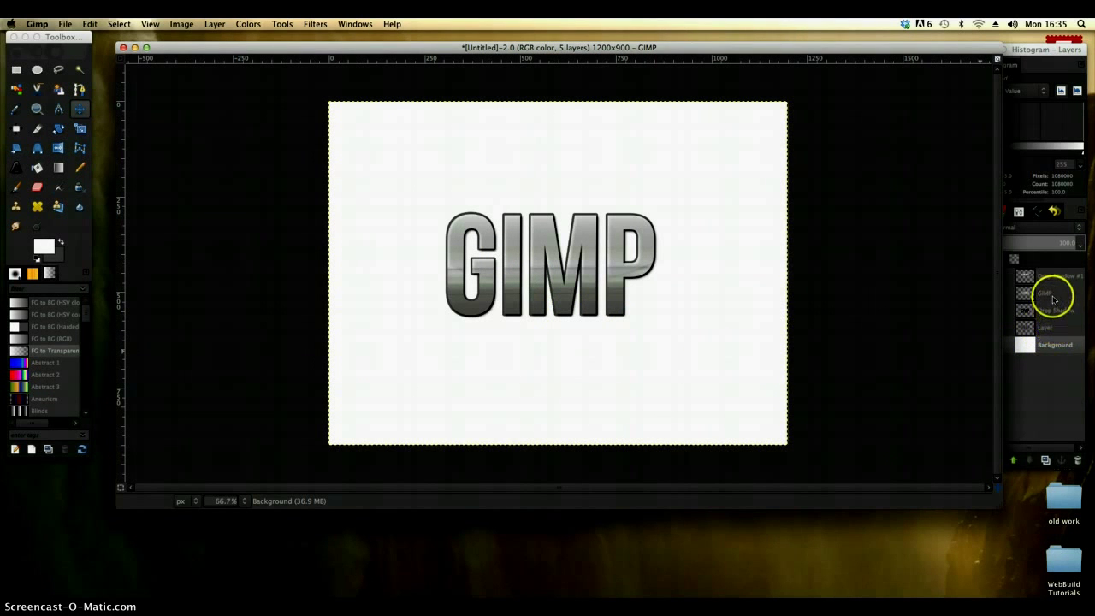
{"action": "left_click", "coordinate": [1052, 295]}
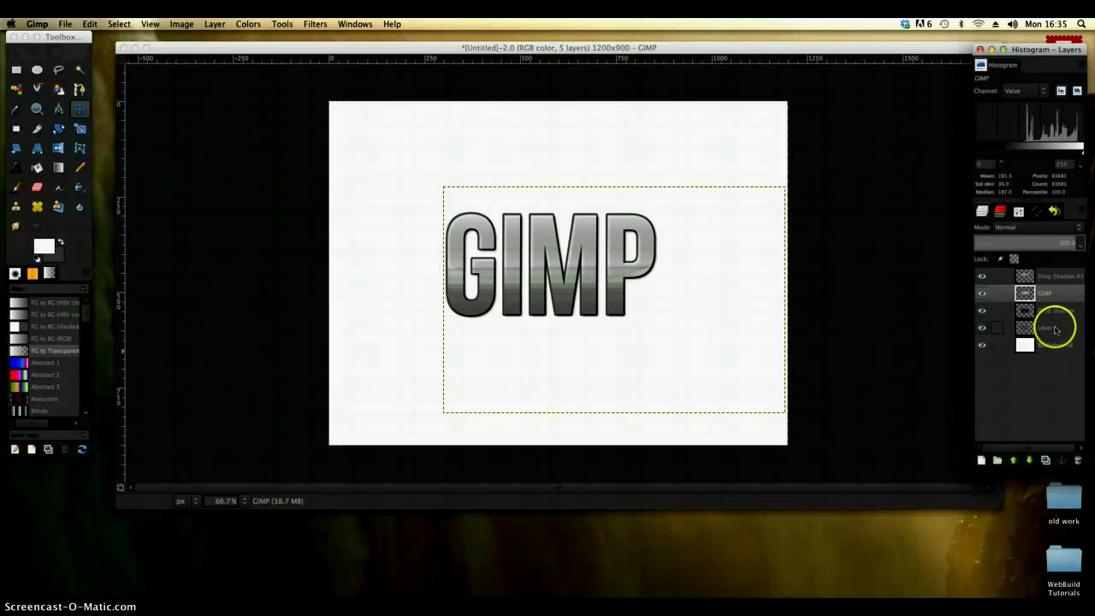
{"action": "left_click", "coordinate": [1055, 329]}
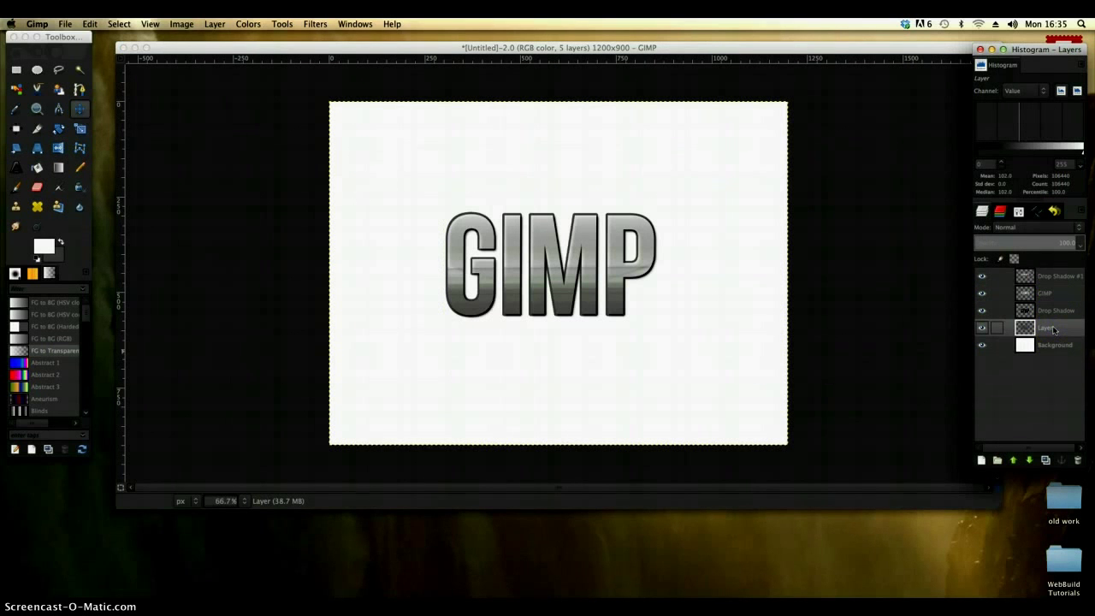
Set up Alpha to Logo > Alien Glow with glow size 150 and glow colour 00ccff
{"action": "left_click", "coordinate": [315, 24]}
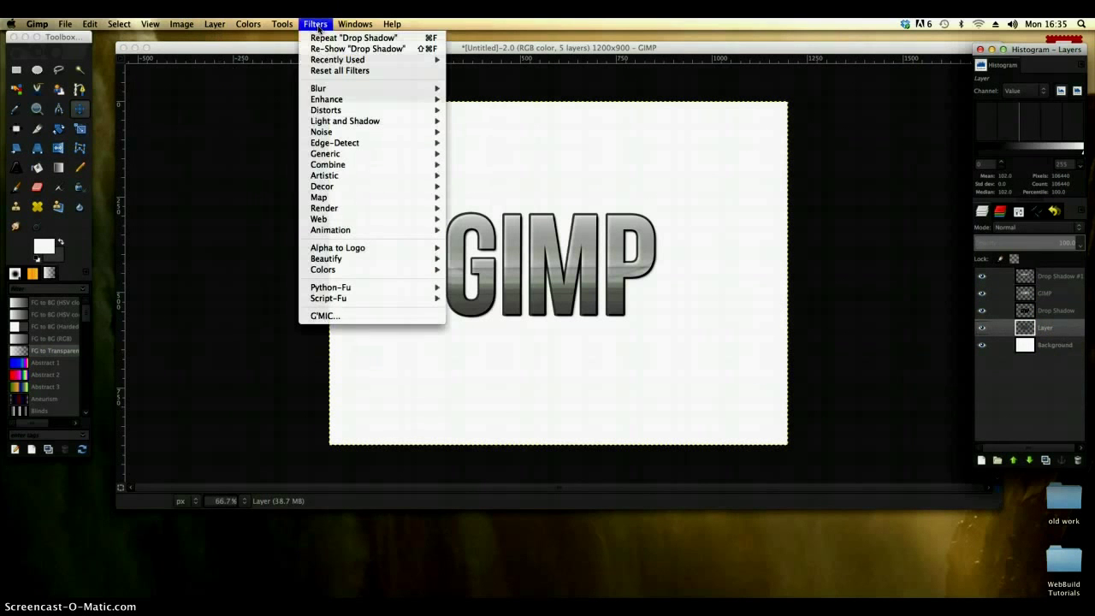
{"action": "mouse_move", "coordinate": [379, 208]}
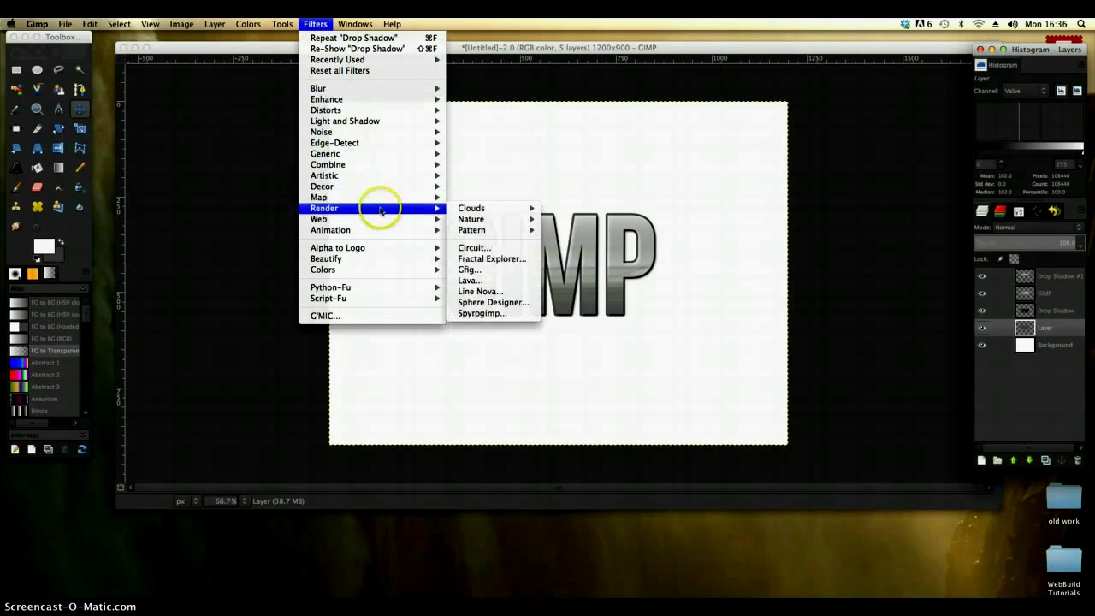
{"action": "mouse_move", "coordinate": [383, 249]}
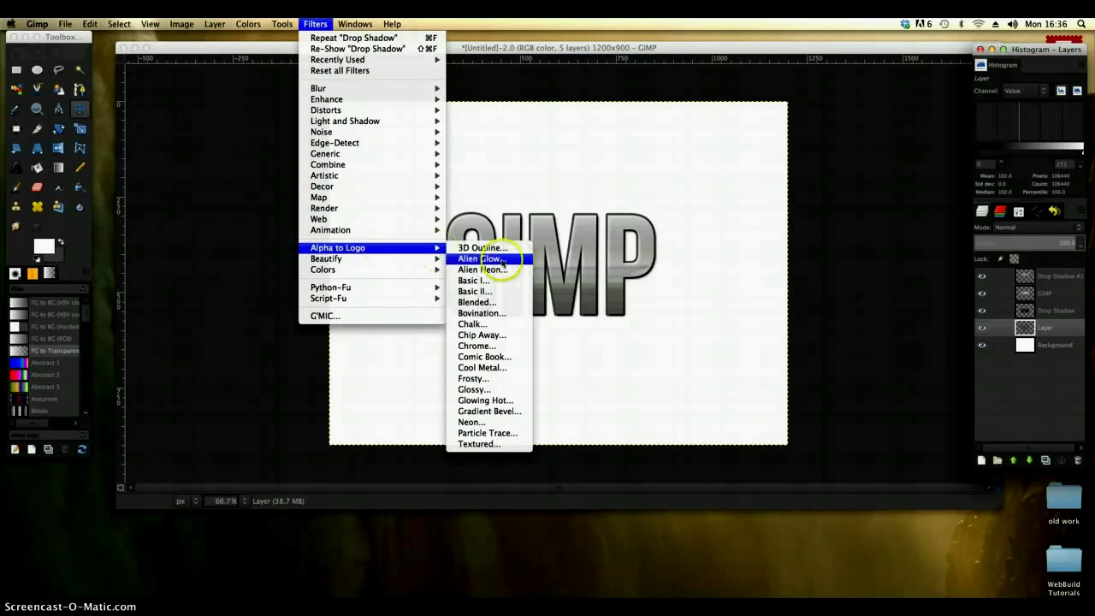
{"action": "left_click", "coordinate": [493, 260]}
{"action": "left_click", "coordinate": [543, 309]}
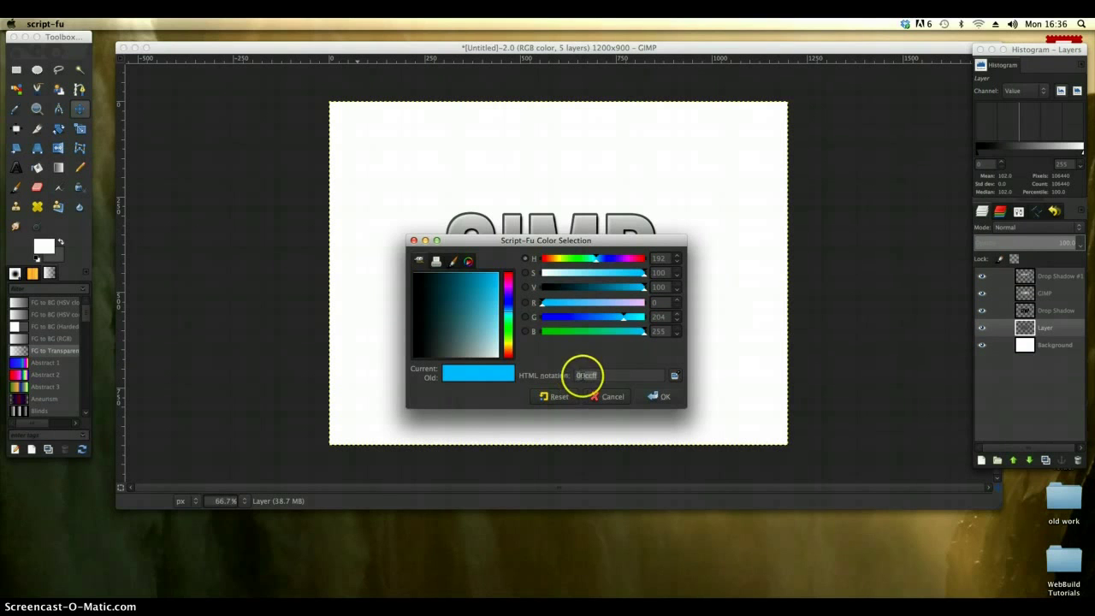
{"action": "left_click", "coordinate": [659, 397]}
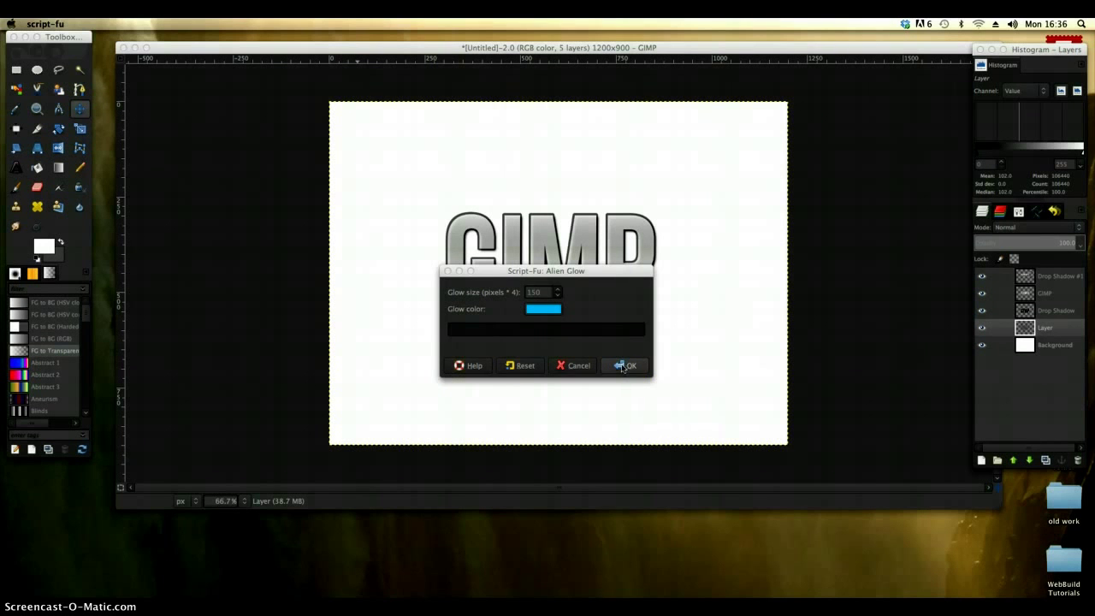
Run the Alien Glow script, adding Alien Glow and black Background #1 layers
{"action": "left_click", "coordinate": [623, 365]}
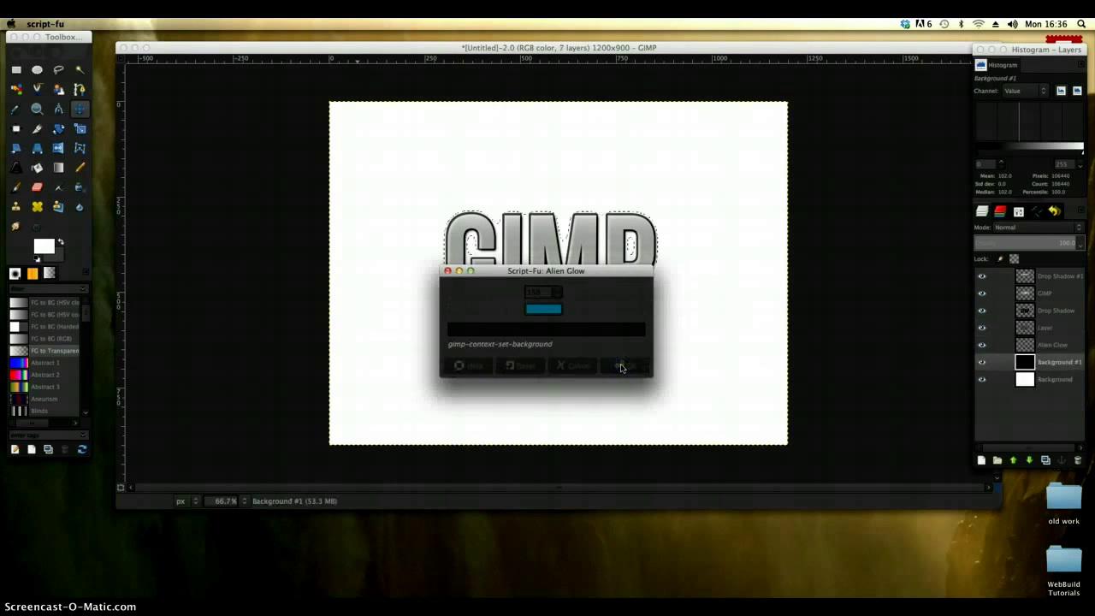